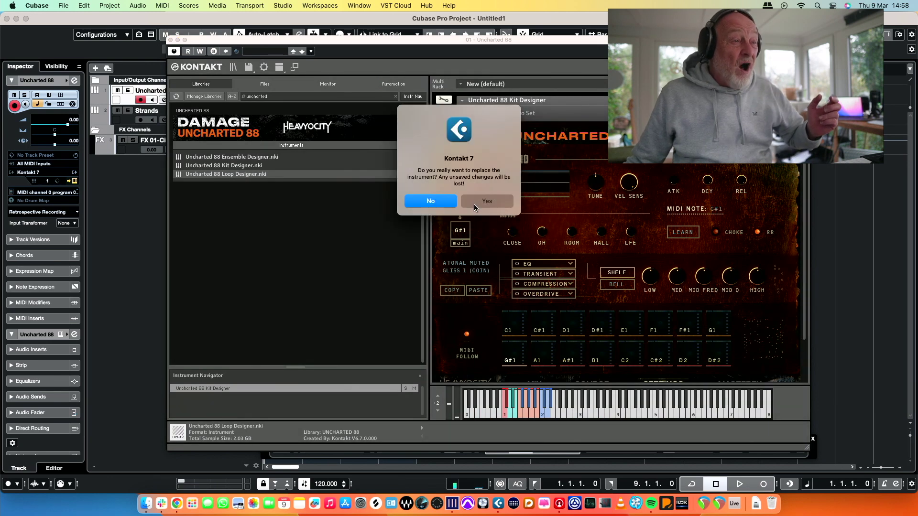
- Confirm replacing the loaded Uncharted 88 Kit Designer with the Uncharted 88 Loop Designer instrument
{"action": "left_click", "coordinate": [474, 207]}
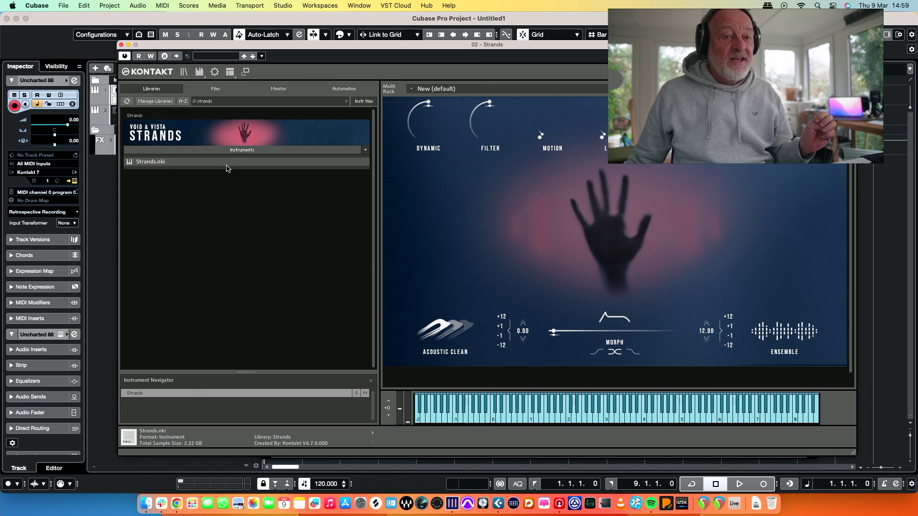
- Look over the Strands instrument's Highlights presets and its main controls, from Dynamic and Filter down to the Morph slider and sound sources
{"action": "left_click_drag", "start_coordinate": [373, 45], "coordinate": [347, 43]}
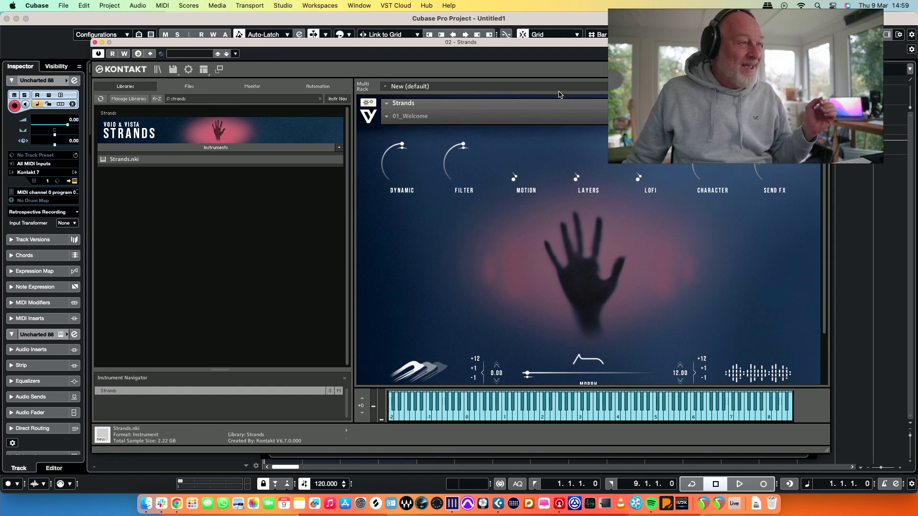
{"action": "left_click", "coordinate": [392, 119]}
{"action": "mouse_move", "coordinate": [407, 130]}
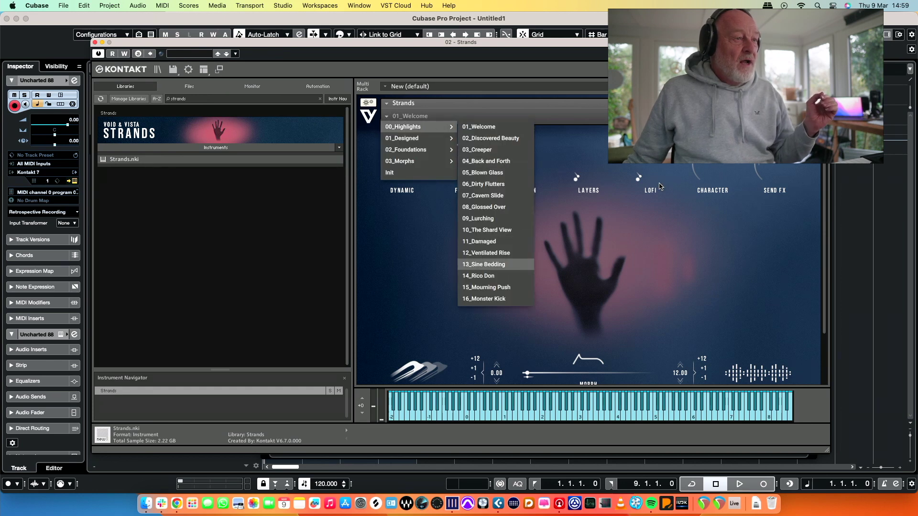
{"action": "left_click", "coordinate": [712, 193]}
{"action": "scroll", "coordinate": [627, 226], "scroll_direction": "down", "scroll_amount": 2}
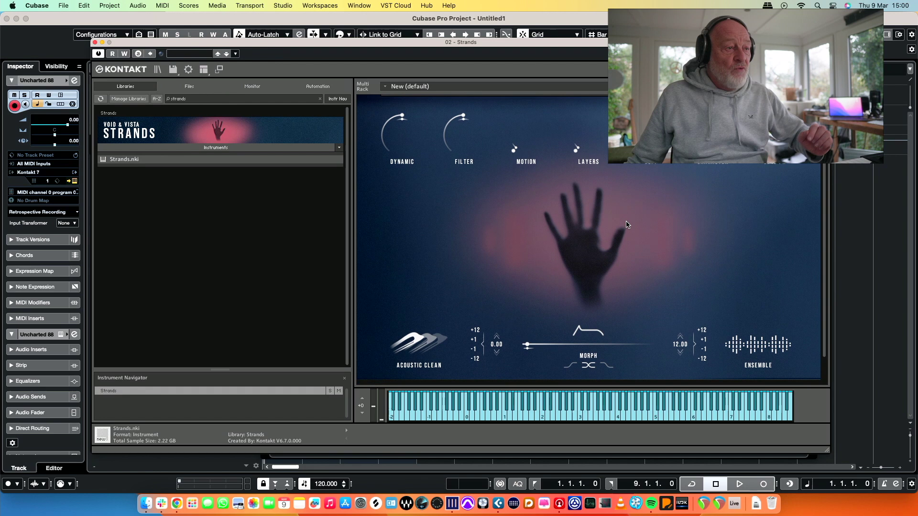
{"action": "scroll", "coordinate": [628, 224], "scroll_direction": "up", "scroll_amount": 1}
{"action": "scroll", "coordinate": [628, 224], "scroll_direction": "down", "scroll_amount": 3}
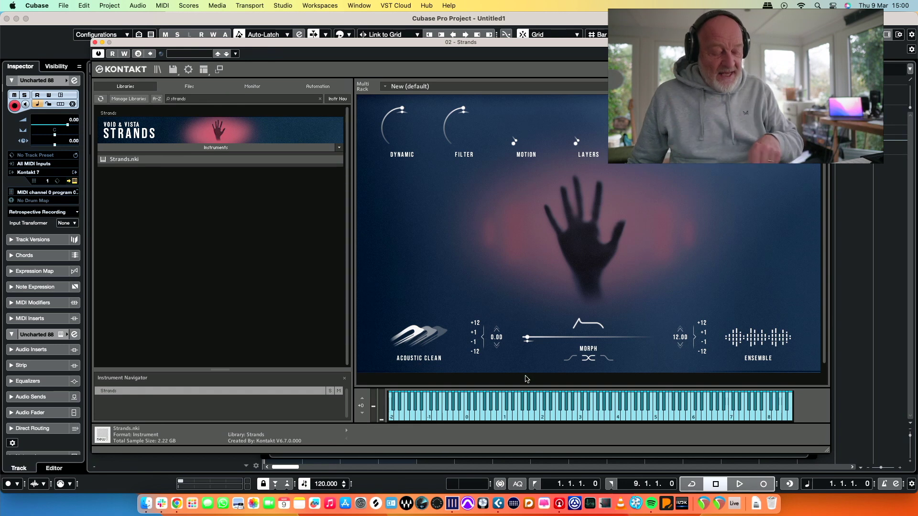
{"action": "scroll", "coordinate": [527, 378], "scroll_direction": "down", "scroll_amount": 1}
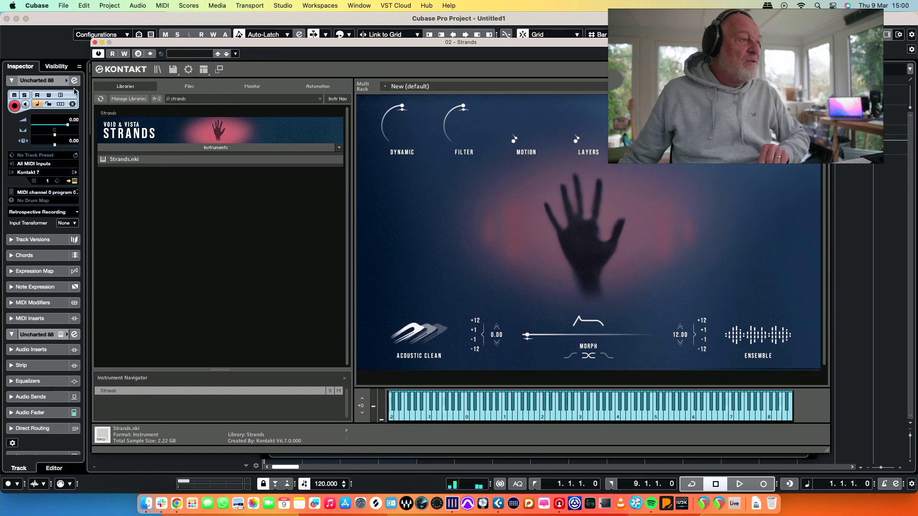
- Reposition the Strands instrument window clear of the track list and select the Strands track
{"action": "left_click_drag", "start_coordinate": [197, 48], "coordinate": [184, 6]}
{"action": "left_click", "coordinate": [226, 118]}
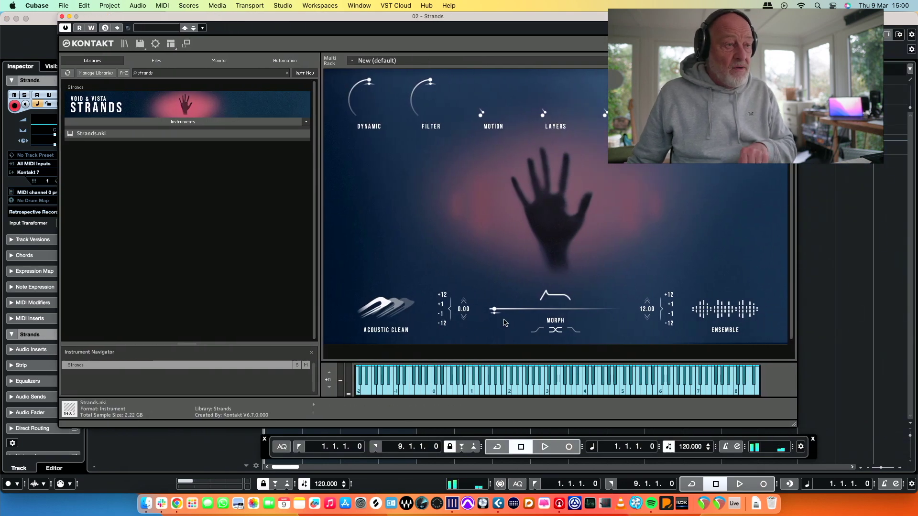
- Replace the Acoustic Clean sound source with Vibes and move the Morph slider fully toward Vibes
{"action": "left_click_drag", "start_coordinate": [493, 311], "coordinate": [459, 312]}
{"action": "left_click", "coordinate": [361, 303]}
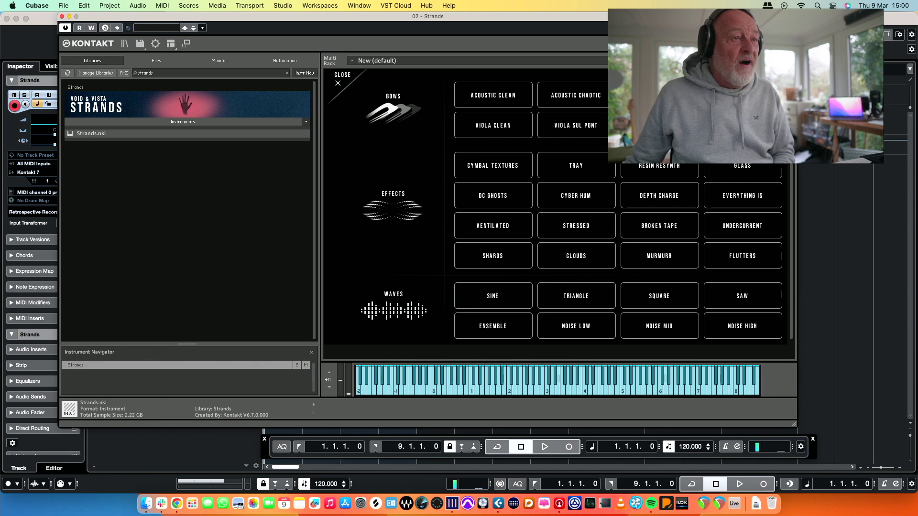
{"action": "left_click", "coordinate": [339, 84]}
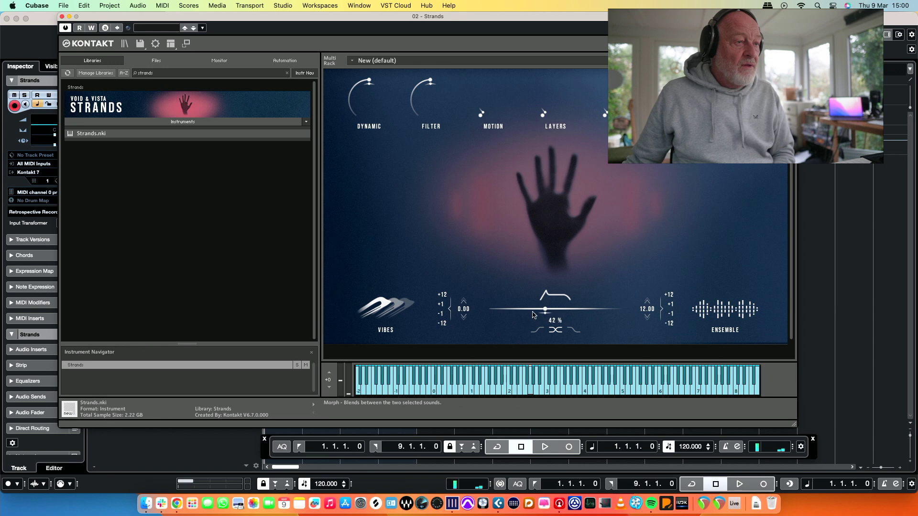
{"action": "left_click_drag", "start_coordinate": [534, 314], "coordinate": [379, 313]}
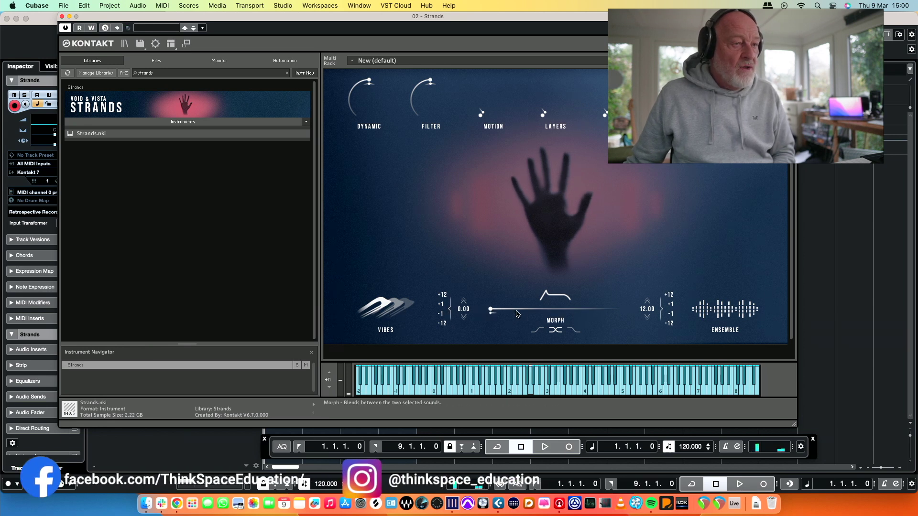
- Replace the Ensemble sound source with the Broken Tape effect and return to the main Strands view
{"action": "left_click", "coordinate": [725, 311]}
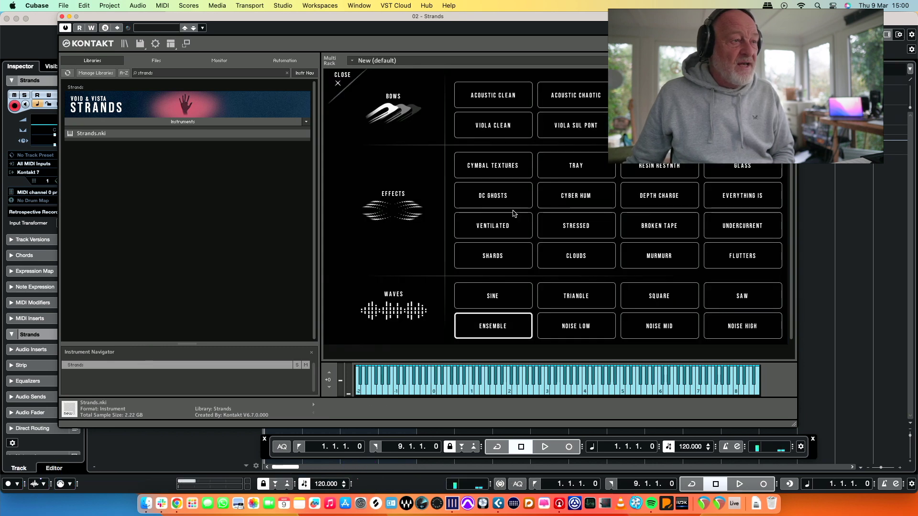
{"action": "left_click", "coordinate": [668, 229]}
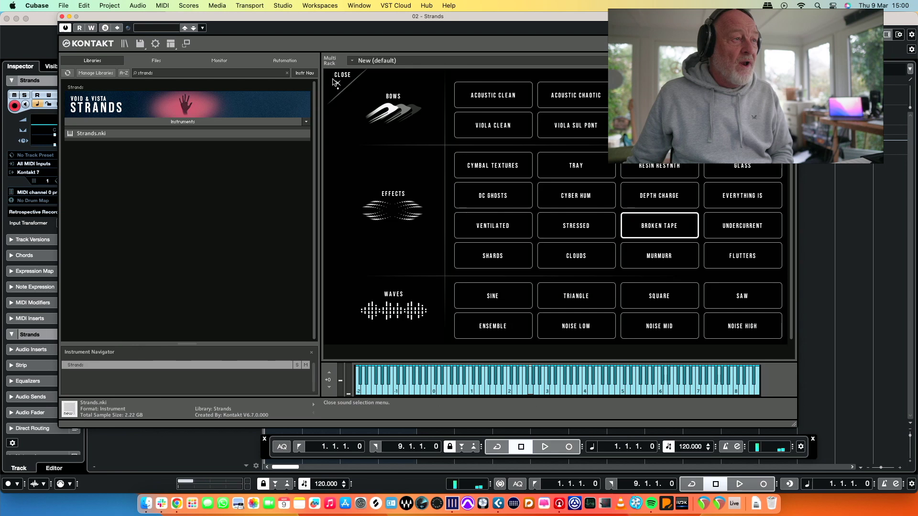
{"action": "left_click", "coordinate": [338, 85]}
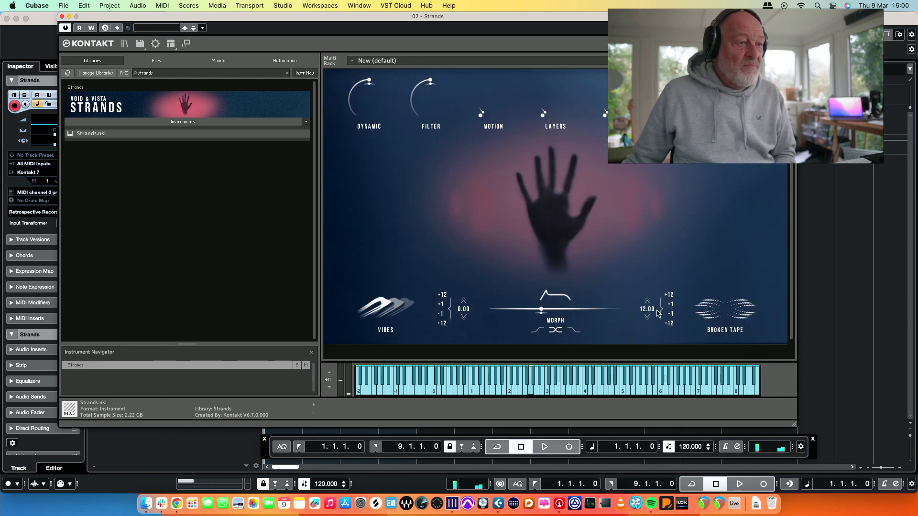
- Set the Broken Tape tuning to 11.00 and raise the Motion amount
{"action": "left_click_drag", "start_coordinate": [645, 329], "coordinate": [646, 359]}
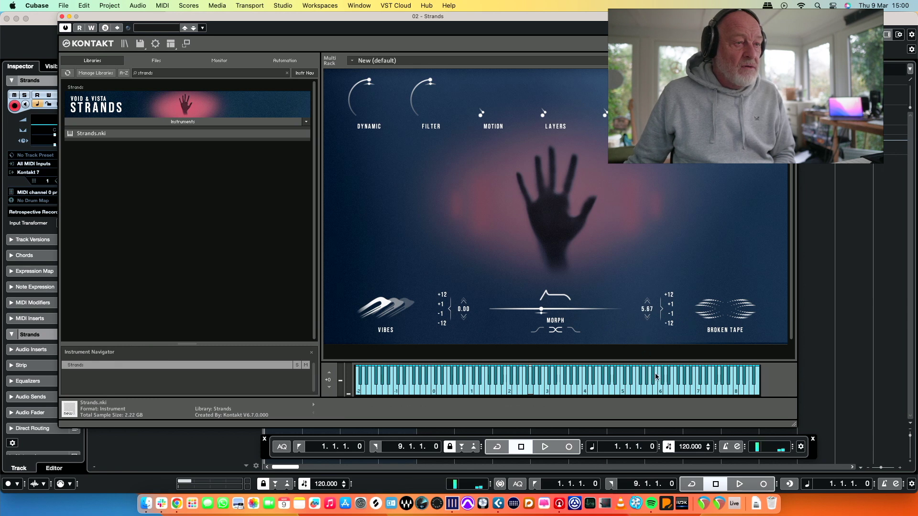
{"action": "left_click_drag", "start_coordinate": [661, 422], "coordinate": [688, 515]}
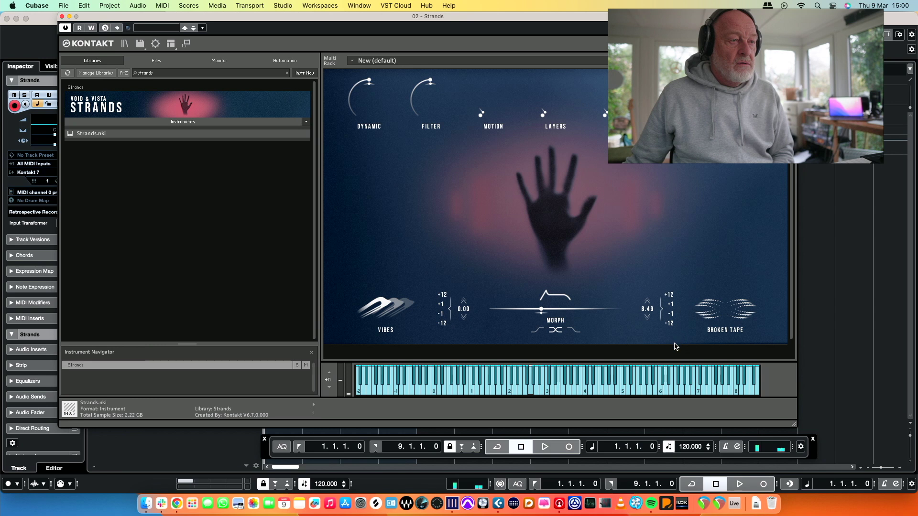
{"action": "left_click_drag", "start_coordinate": [670, 315], "coordinate": [665, 311]}
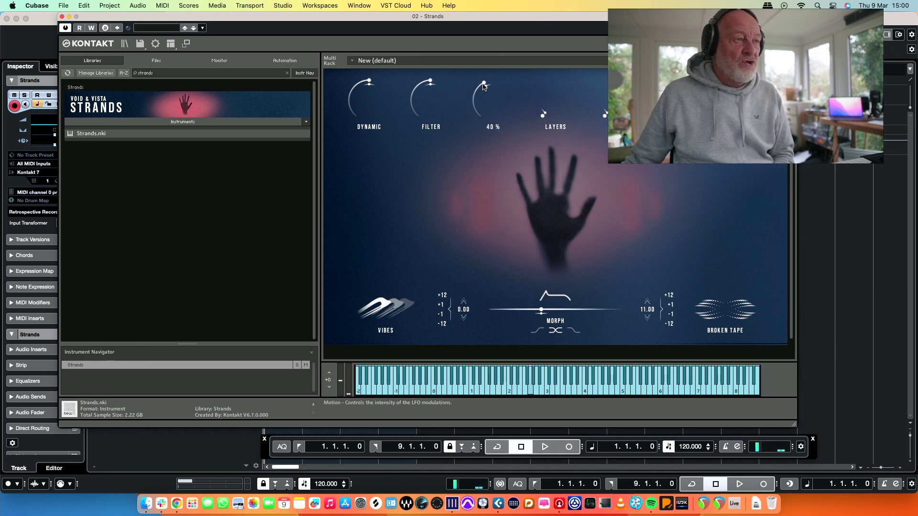
{"action": "left_click_drag", "start_coordinate": [484, 86], "coordinate": [549, 56]}
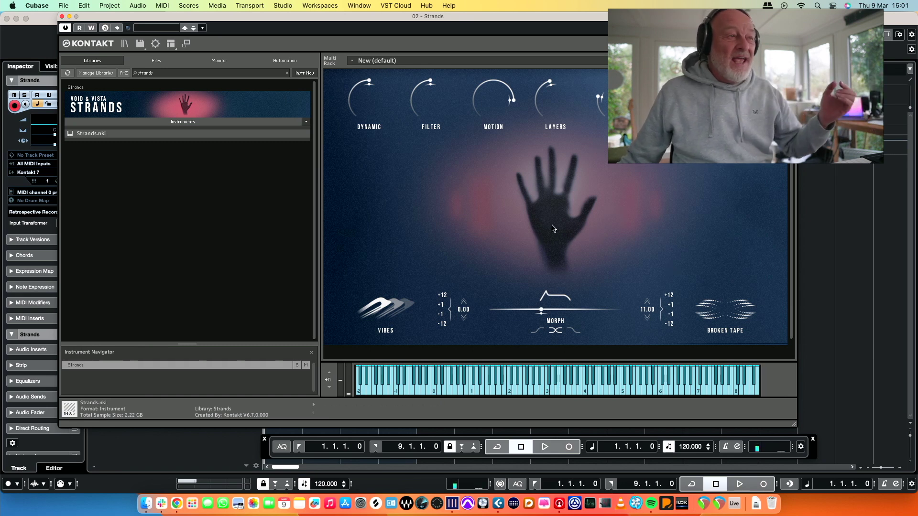
- Load the 03_Creeper preset from the Strands Highlights
{"action": "scroll", "coordinate": [398, 152], "scroll_direction": "up", "scroll_amount": 2}
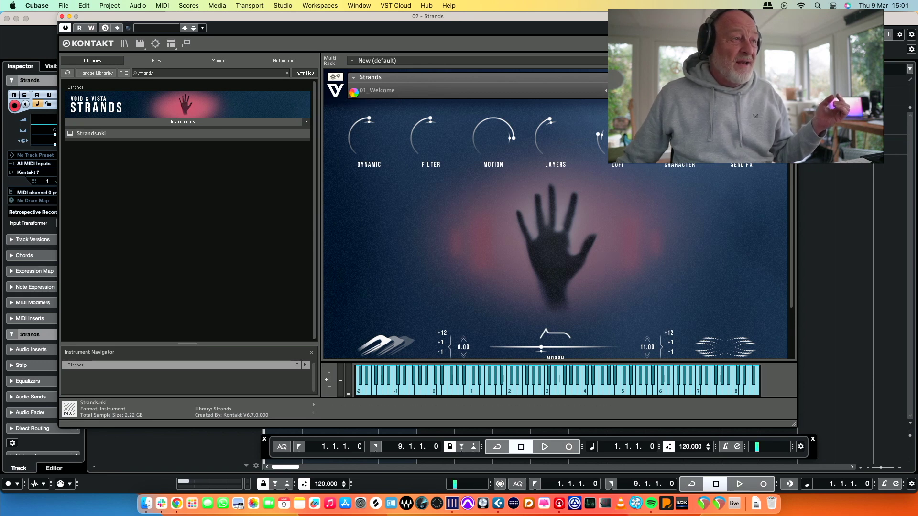
{"action": "left_click", "coordinate": [353, 91]}
{"action": "left_click", "coordinate": [378, 113]}
- Browse the Strands preset categories, load 07_Cavern Slide, and move its Morph slider further toward the second sound
{"action": "left_click", "coordinate": [352, 94]}
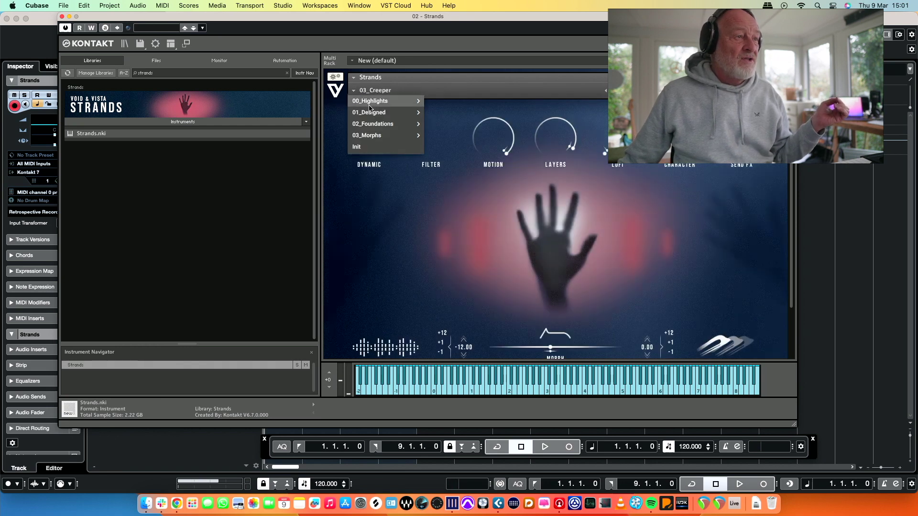
{"action": "mouse_move", "coordinate": [369, 116]}
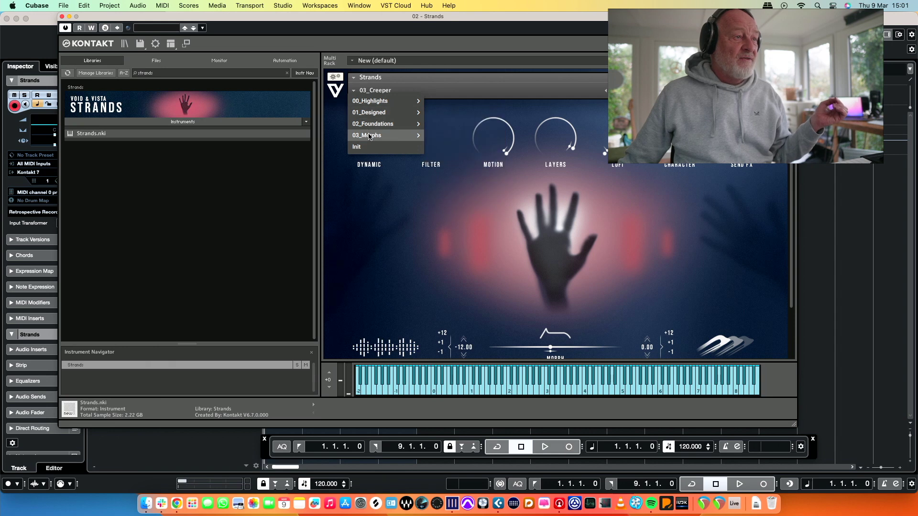
{"action": "mouse_move", "coordinate": [379, 101]}
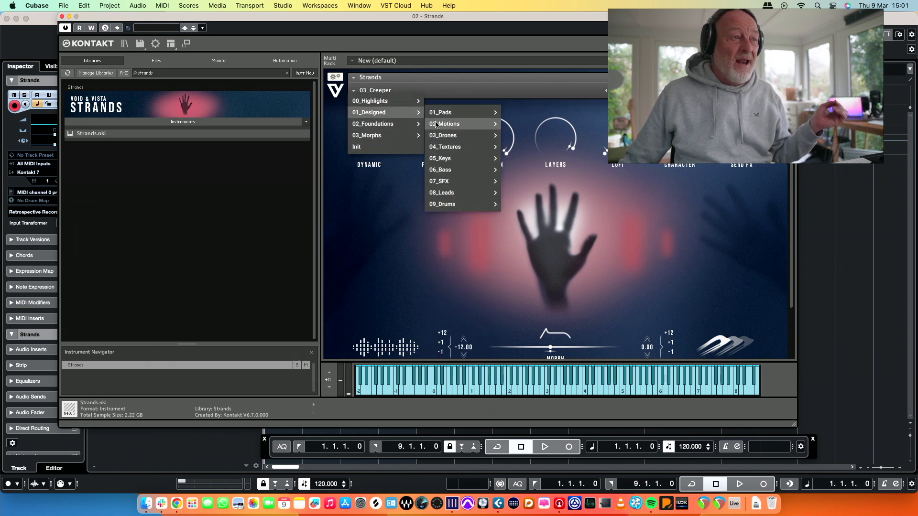
{"action": "left_click", "coordinate": [449, 170]}
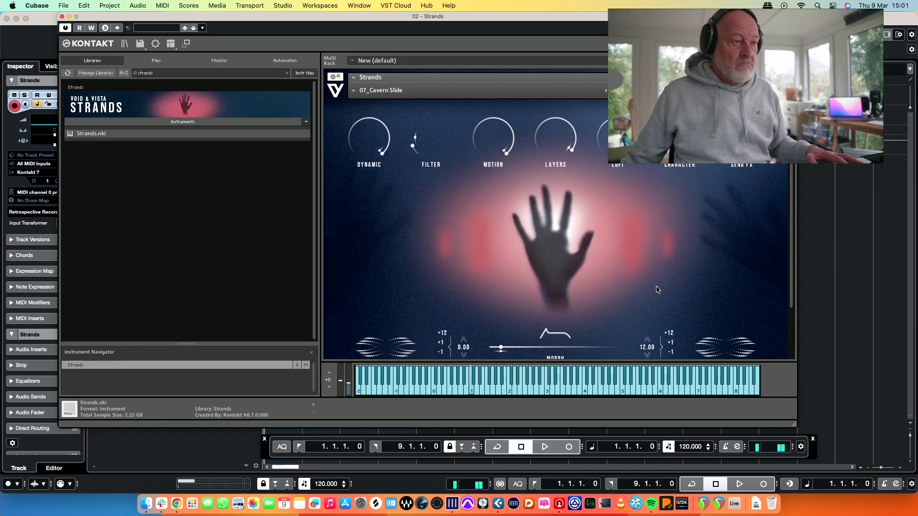
{"action": "left_click_drag", "start_coordinate": [515, 348], "coordinate": [532, 341]}
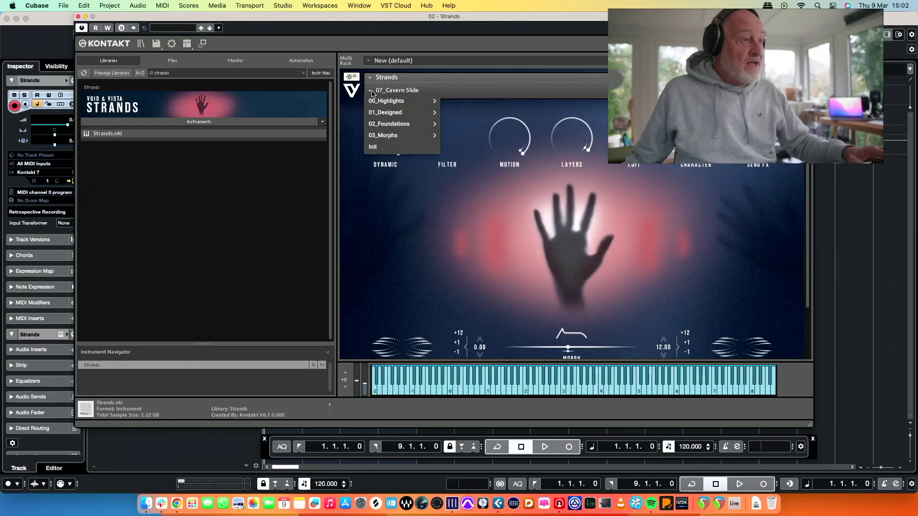
- Load the Betrayal preset from the 01_Designed pads and close the instrument window
{"action": "mouse_move", "coordinate": [406, 112]}
{"action": "mouse_move", "coordinate": [477, 114]}
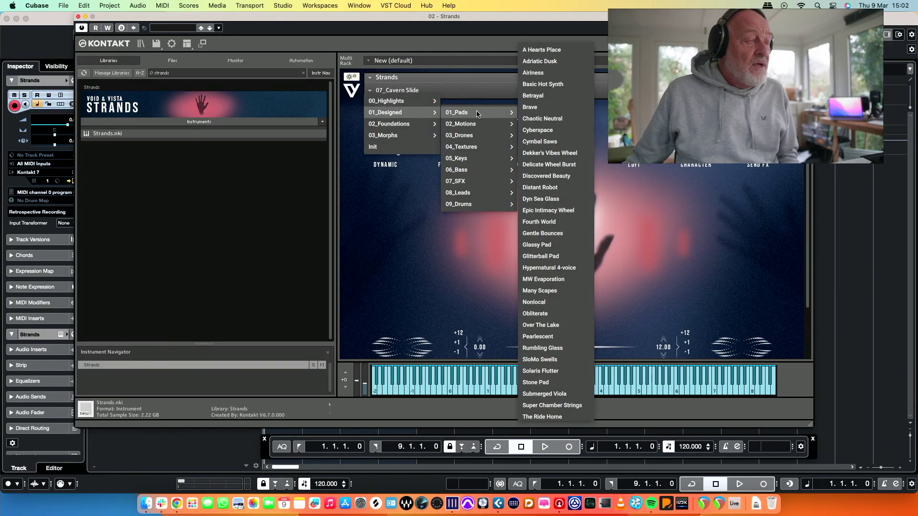
{"action": "left_click", "coordinate": [551, 101]}
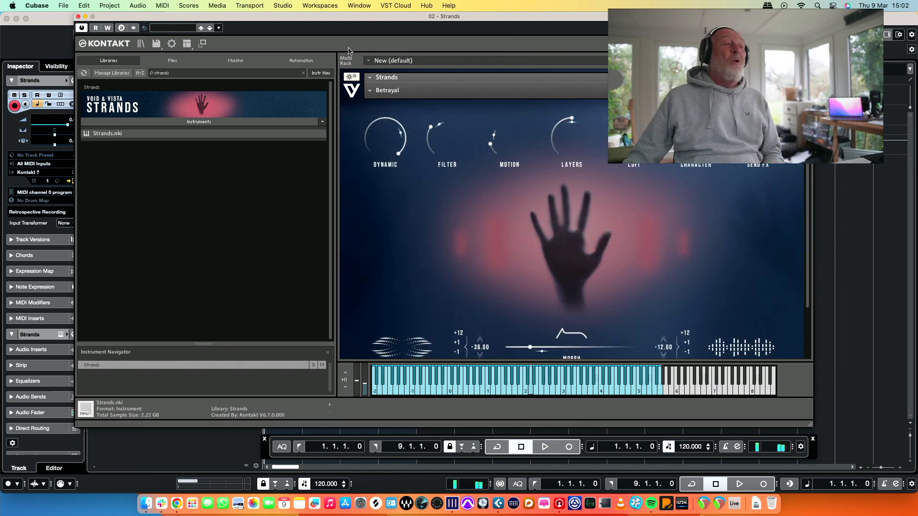
{"action": "key", "text": "super+w"}
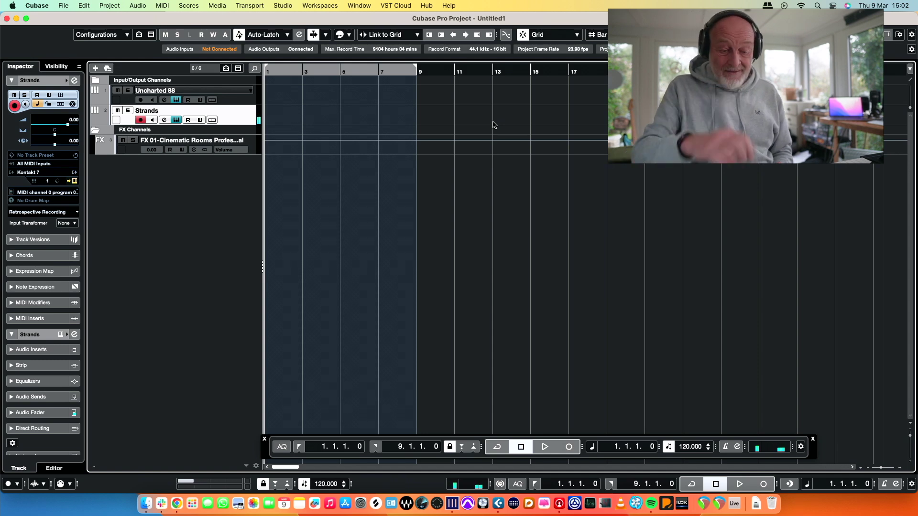
- Record a MIDI performance on the Strands track from bar 1 to just past bar 9 and render it in place as audio
{"action": "key", "text": "KP_Multiply"}
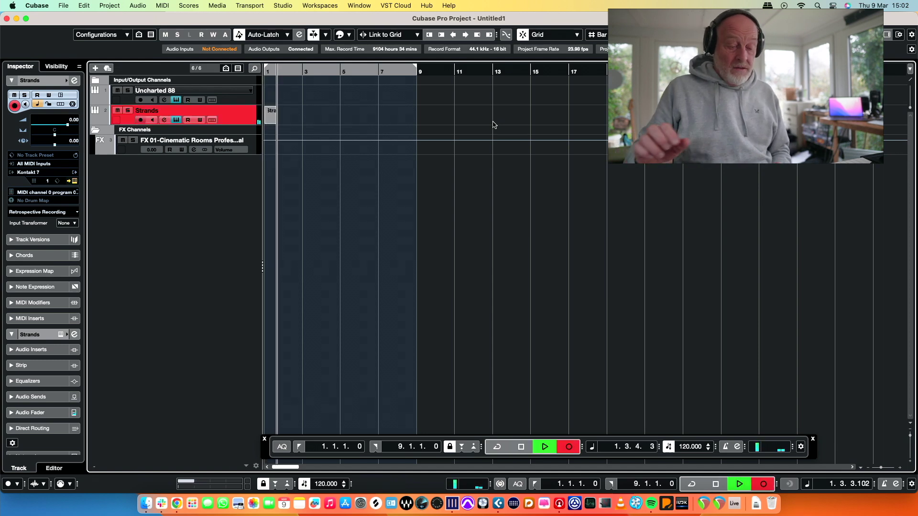
{"action": "key", "text": "h"}
{"action": "key", "text": "h"}
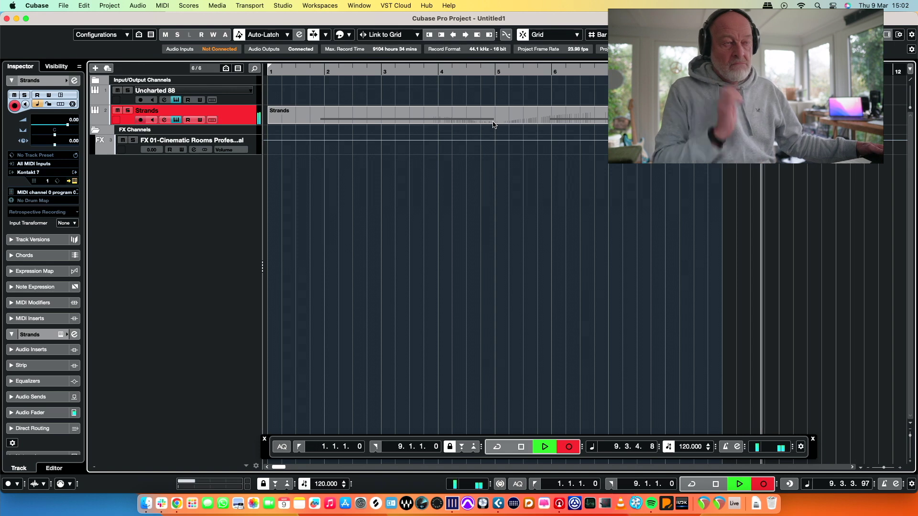
{"action": "key", "text": "space"}
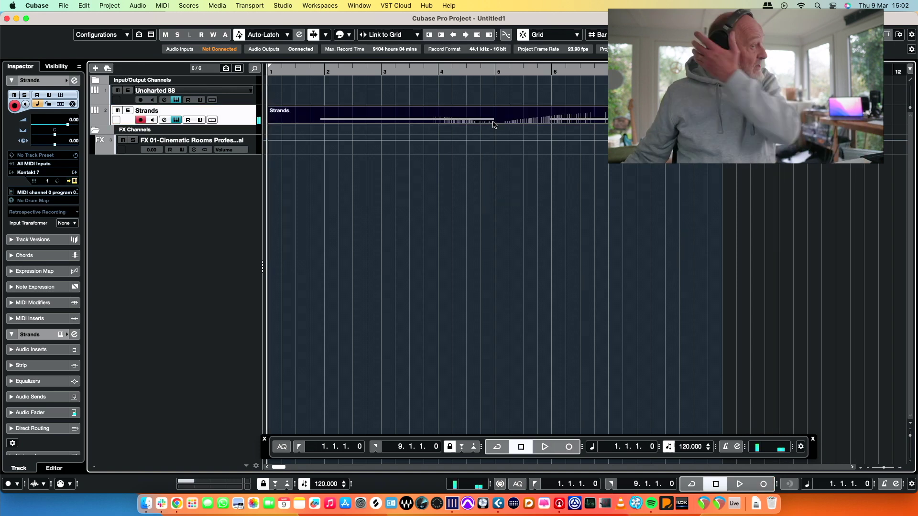
{"action": "key", "text": "super+shift+r"}
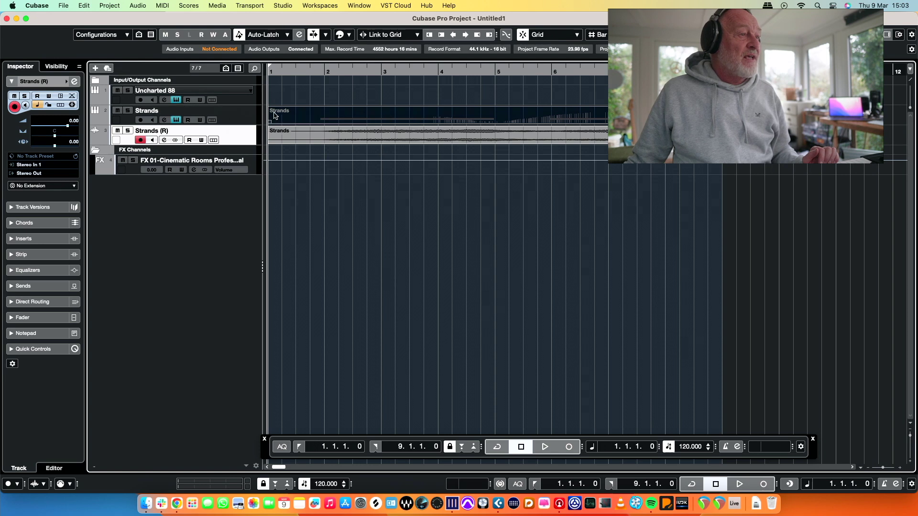
- Duplicate the Strands track without its recorded part and place the copy directly below Strands (R)
{"action": "left_click", "coordinate": [244, 120]}
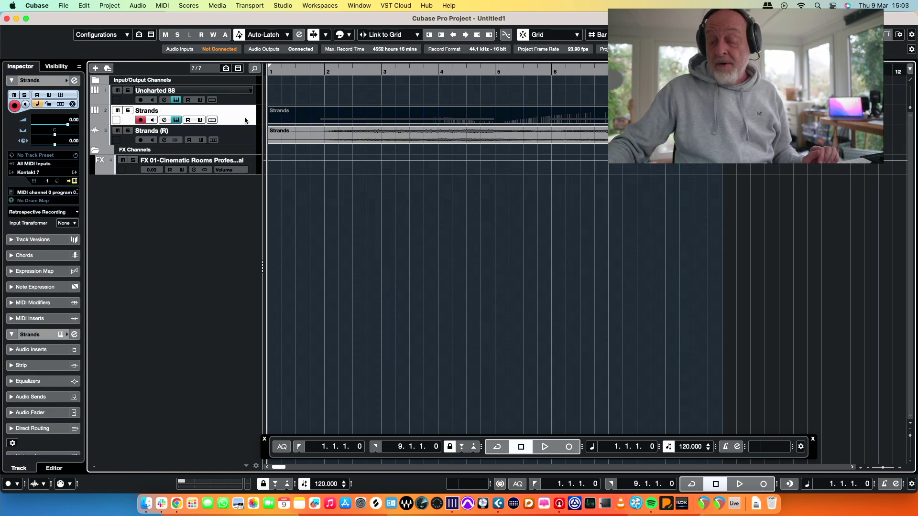
{"action": "key", "text": "shift+super+d"}
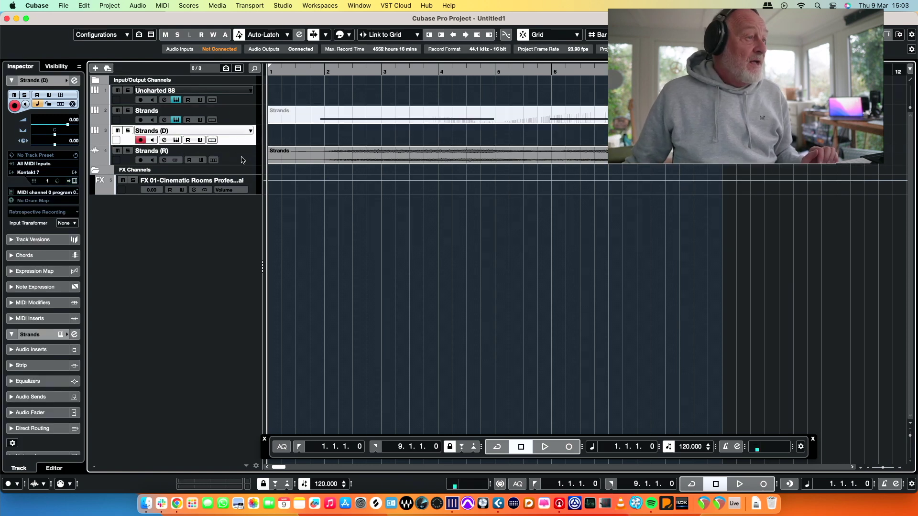
{"action": "left_click_drag", "start_coordinate": [242, 168], "coordinate": [242, 170]}
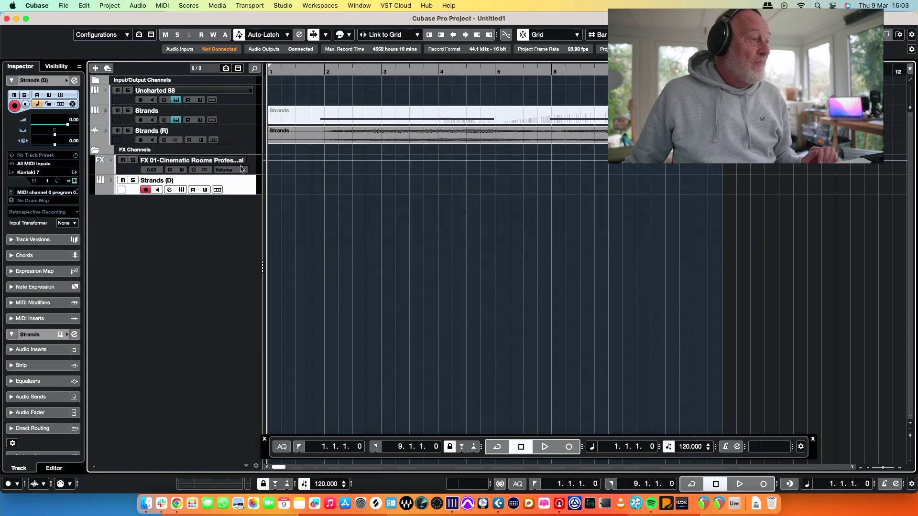
{"action": "left_click", "coordinate": [243, 182]}
{"action": "key", "text": "Escape"}
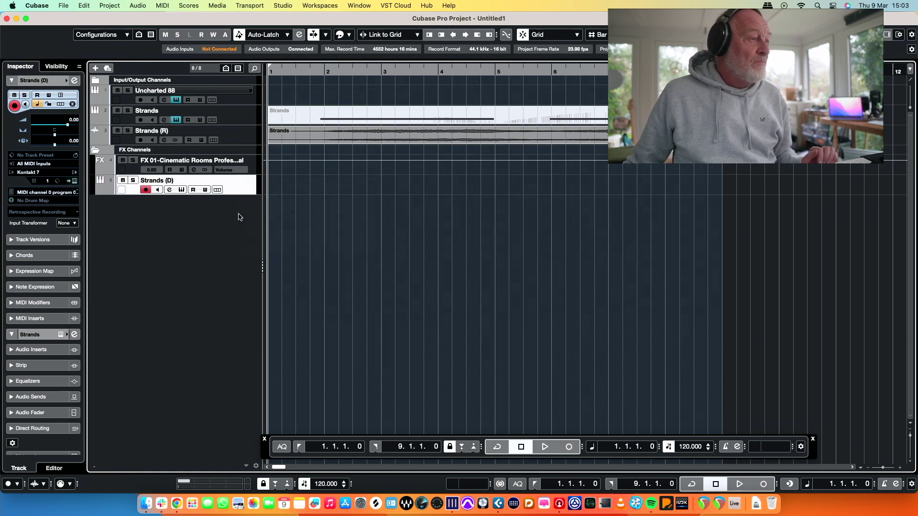
{"action": "left_click_drag", "start_coordinate": [244, 146], "coordinate": [242, 162]}
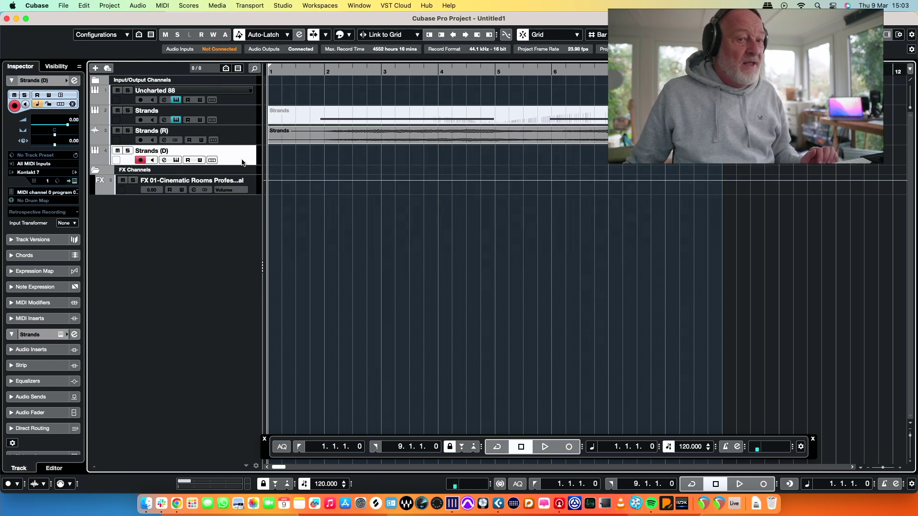
- Open the Strands instrument on the Strands (D) track and browse the 01_Designed preset categories
{"action": "left_click", "coordinate": [74, 181]}
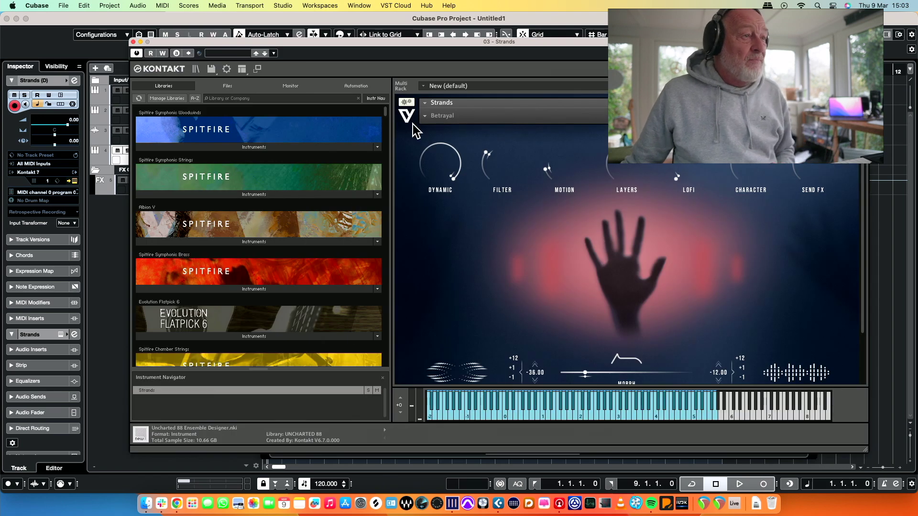
{"action": "left_click", "coordinate": [425, 119]}
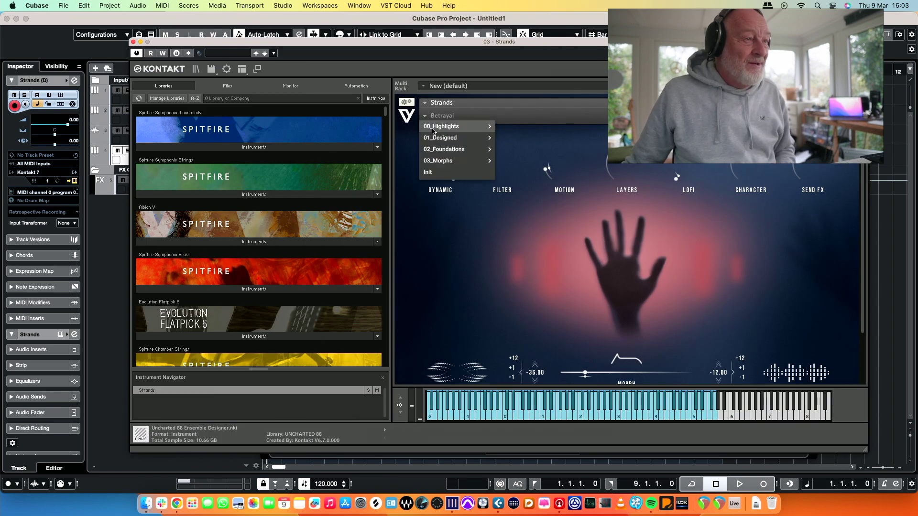
{"action": "mouse_move", "coordinate": [457, 137]}
{"action": "mouse_move", "coordinate": [524, 165]}
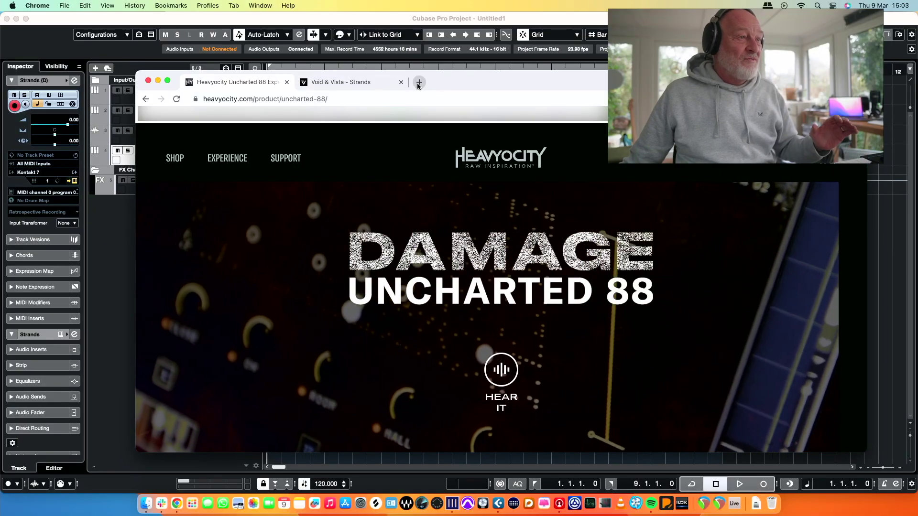
- Find ChatGPT in a new Chrome tab, open a chat and ask for 10 names for sample patches that imply scariness
{"action": "left_click", "coordinate": [418, 85]}
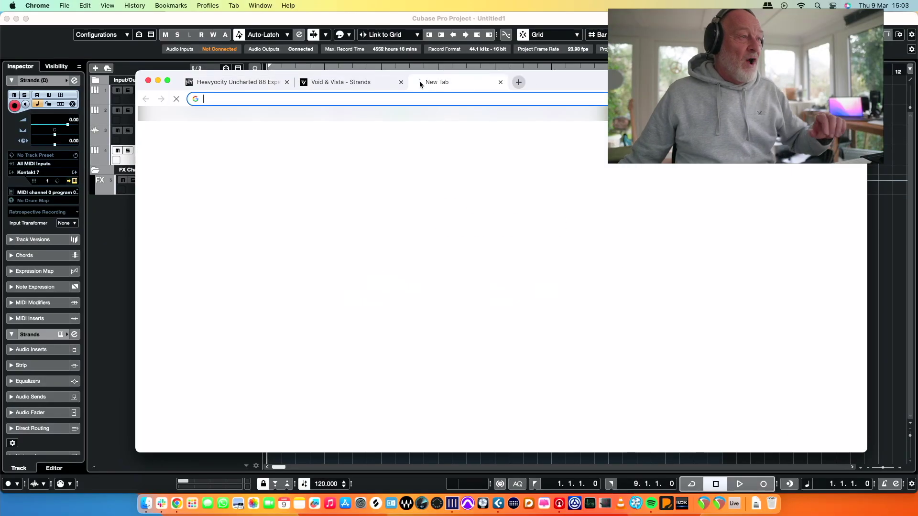
{"action": "type", "text": "chatgpt"}
{"action": "key", "text": "Return"}
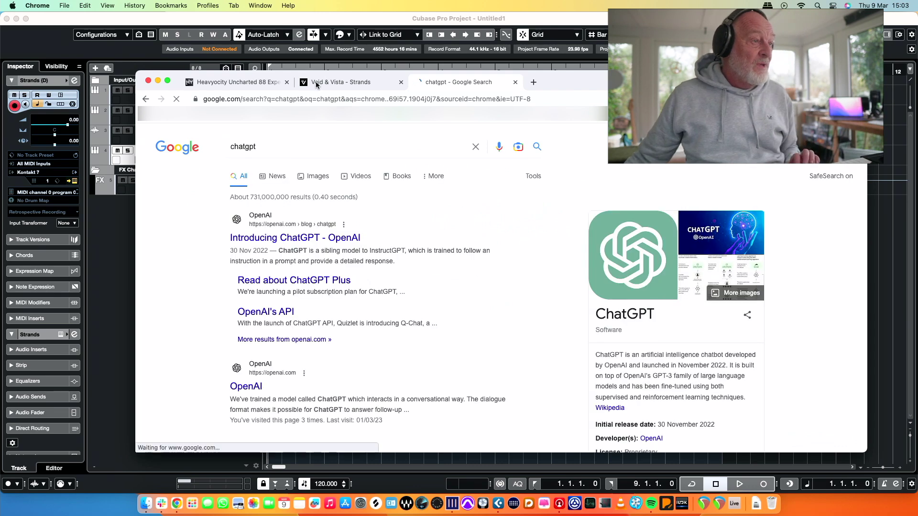
{"action": "left_click", "coordinate": [343, 242]}
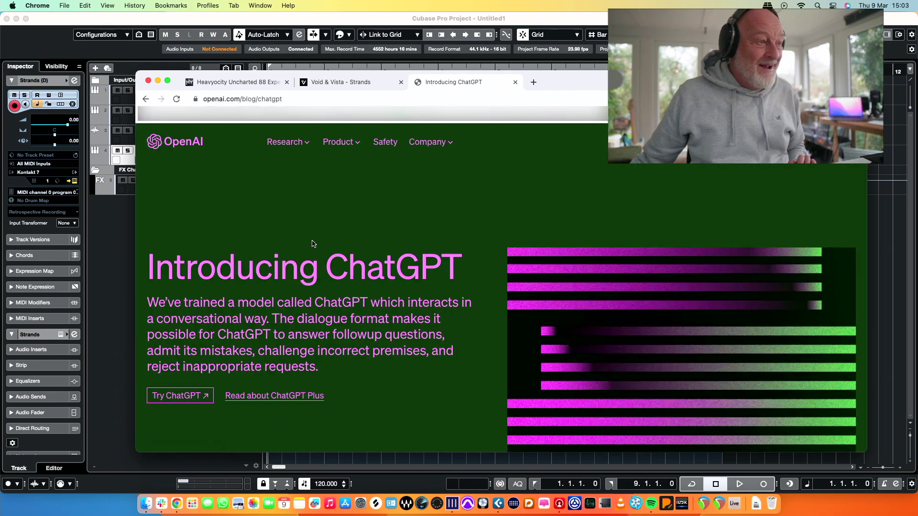
{"action": "left_click", "coordinate": [195, 395]}
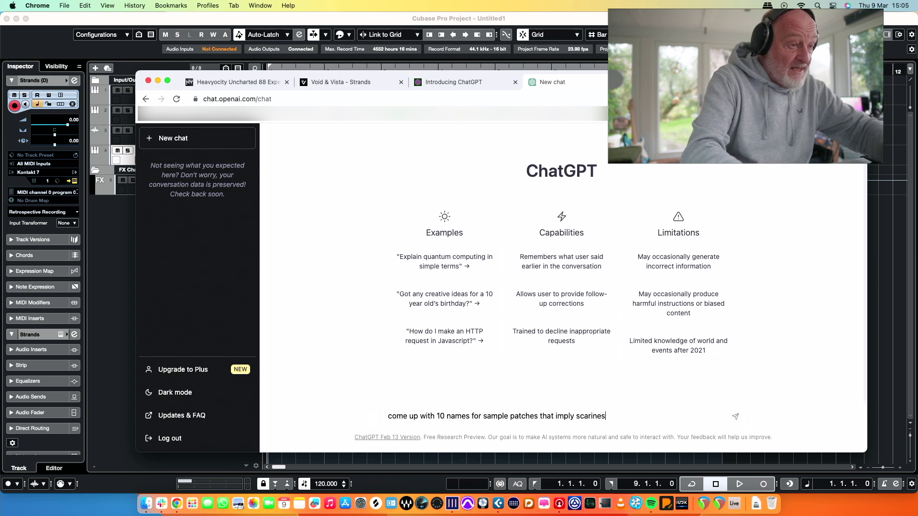
{"action": "key", "text": "Return"}
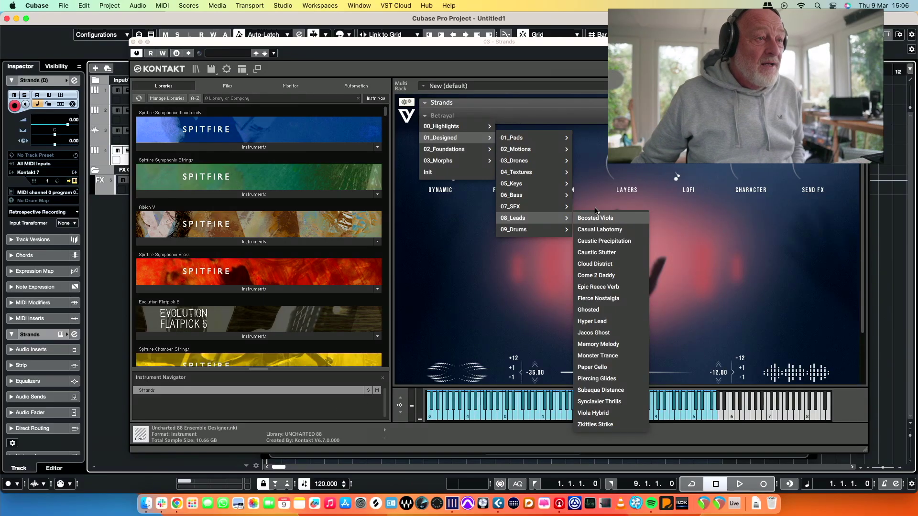
- Step through the 01_Designed 08_Leads presets to Synclavier Thrills and audition it against playback of the rendered Strands audio
{"action": "left_click", "coordinate": [584, 378]}
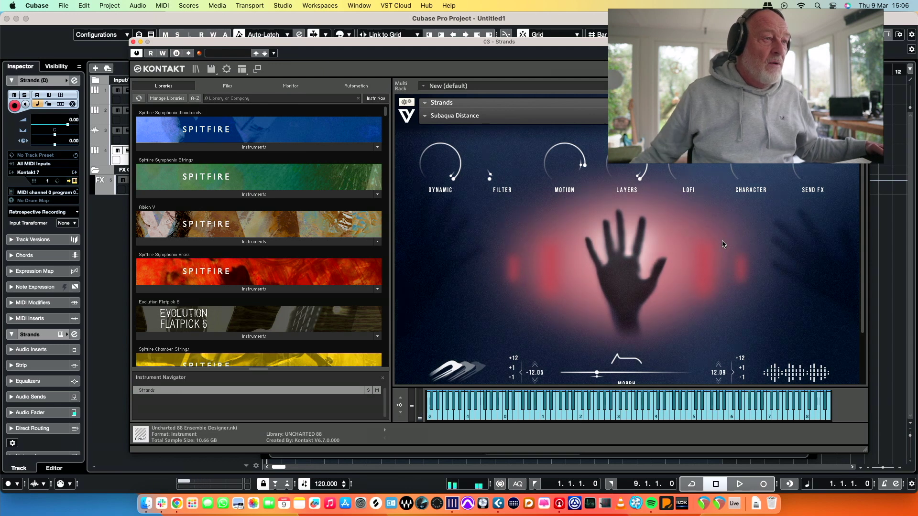
{"action": "left_click", "coordinate": [813, 116]}
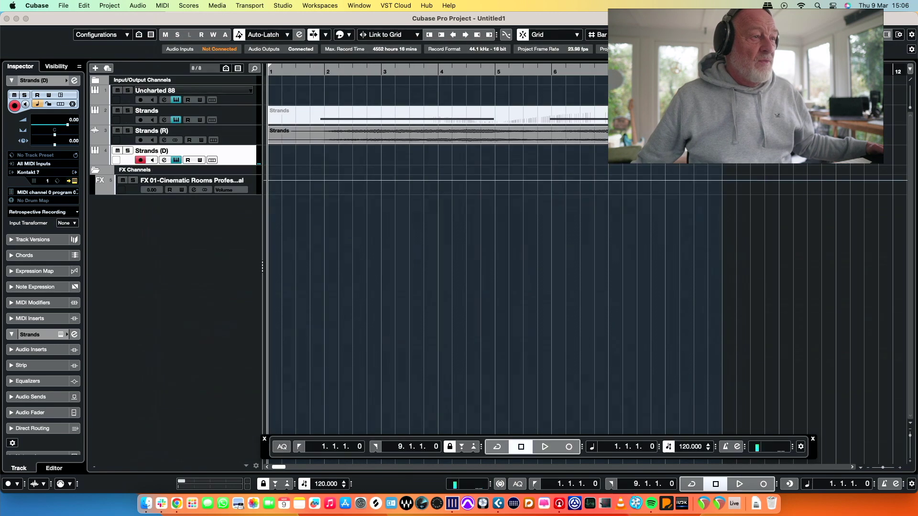
{"action": "key", "text": "super+w"}
{"action": "key", "text": "space"}
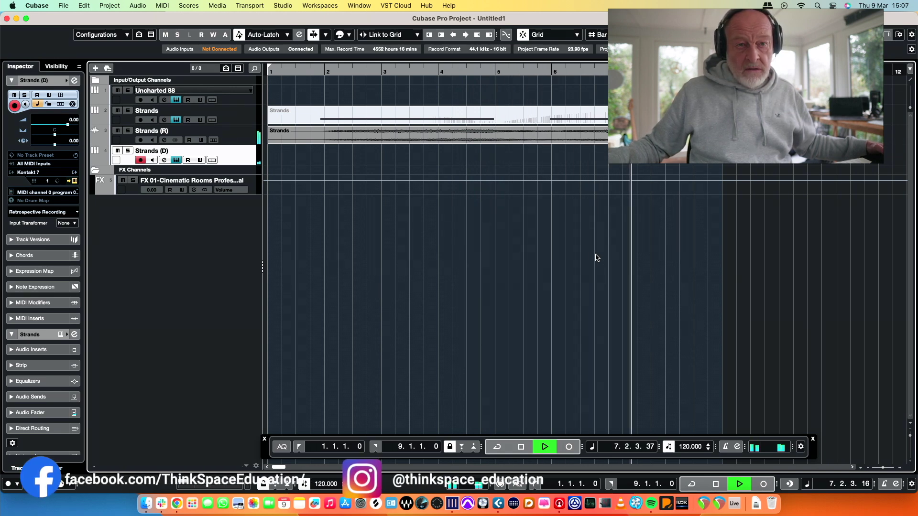
{"action": "key", "text": "space"}
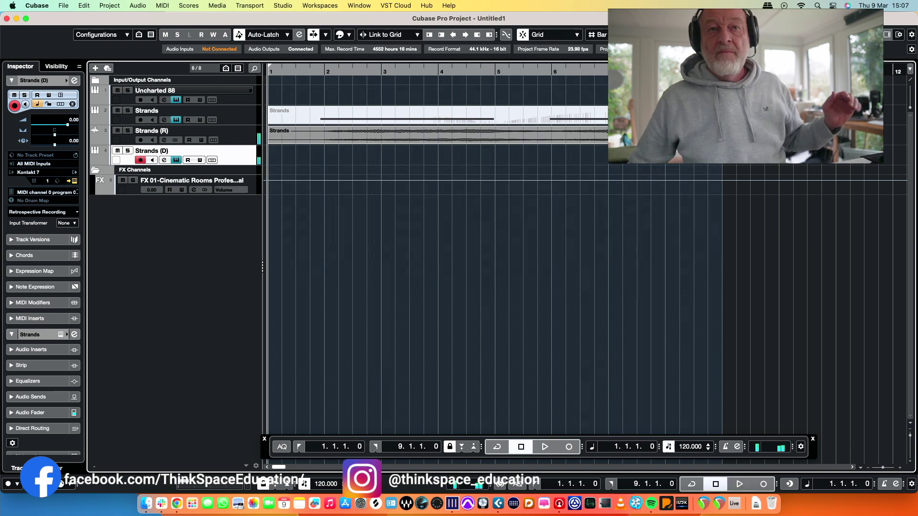
- Load the Init preset in the Strands (D) instrument and choose Acoustic eBow as its first sound source
{"action": "key", "text": "super+e"}
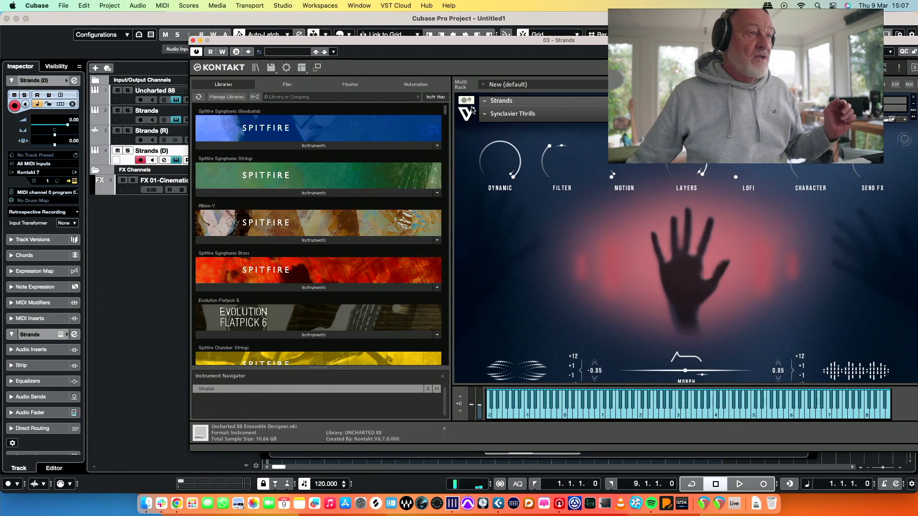
{"action": "left_click", "coordinate": [487, 118]}
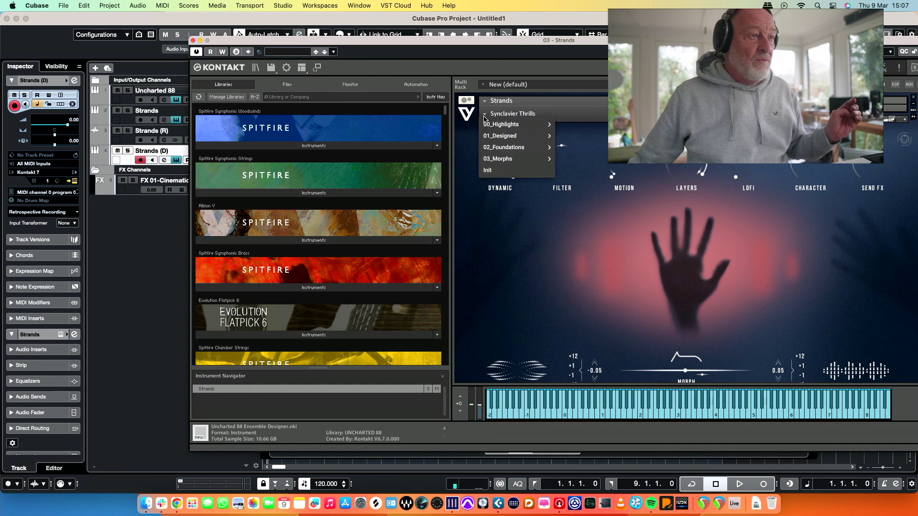
{"action": "left_click", "coordinate": [502, 172]}
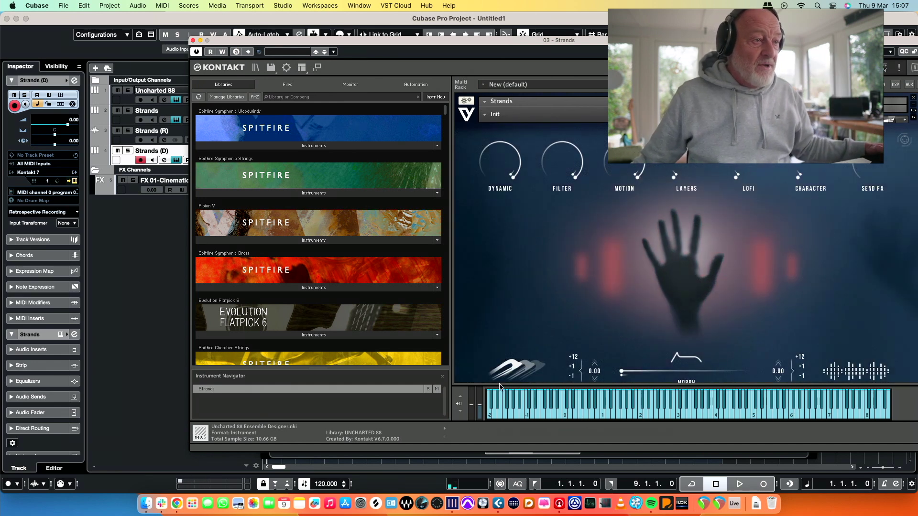
{"action": "left_click", "coordinate": [692, 301]}
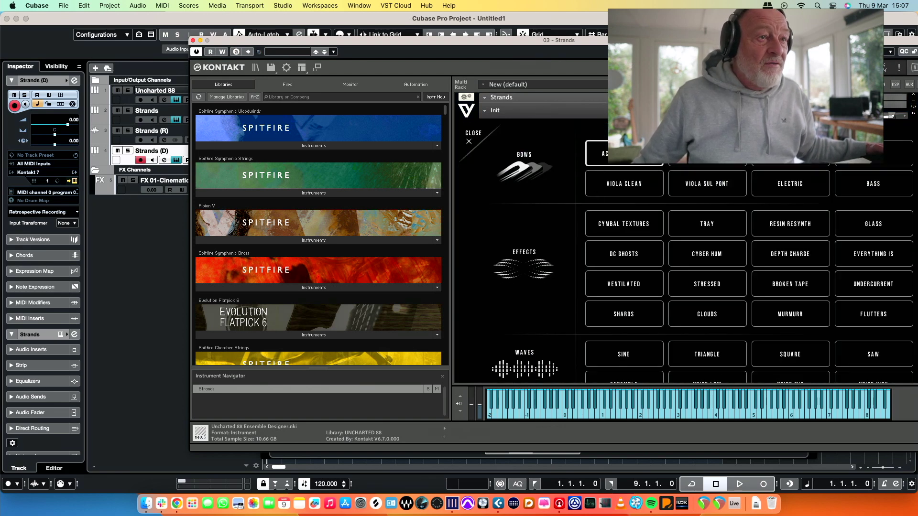
{"action": "left_click_drag", "start_coordinate": [383, 40], "coordinate": [247, 58]}
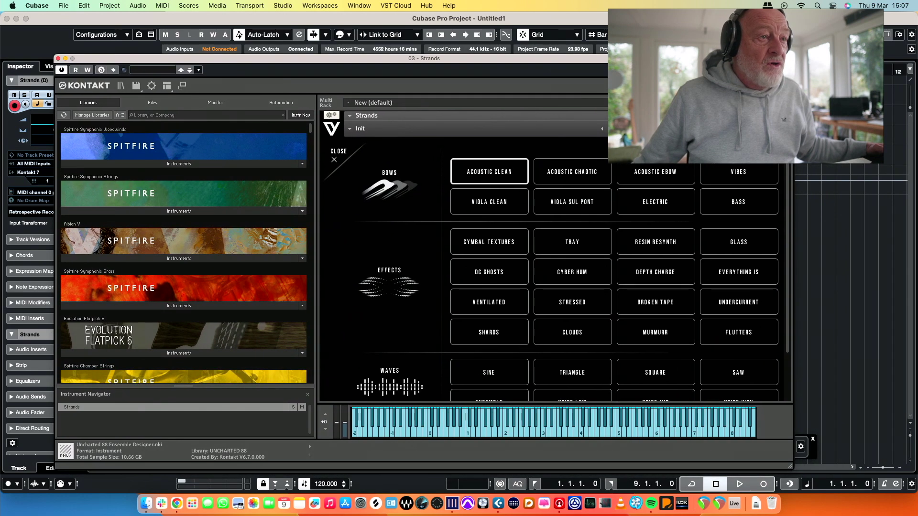
{"action": "left_click", "coordinate": [651, 172]}
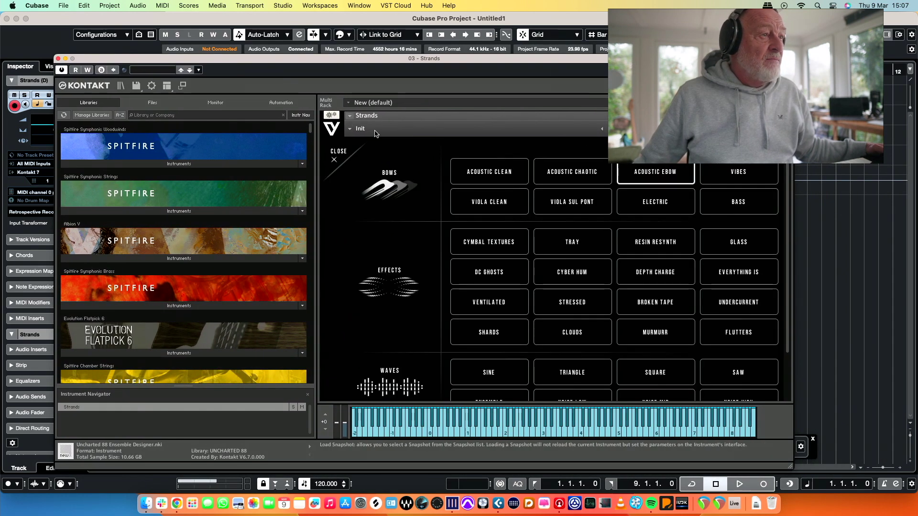
{"action": "left_click", "coordinate": [333, 157]}
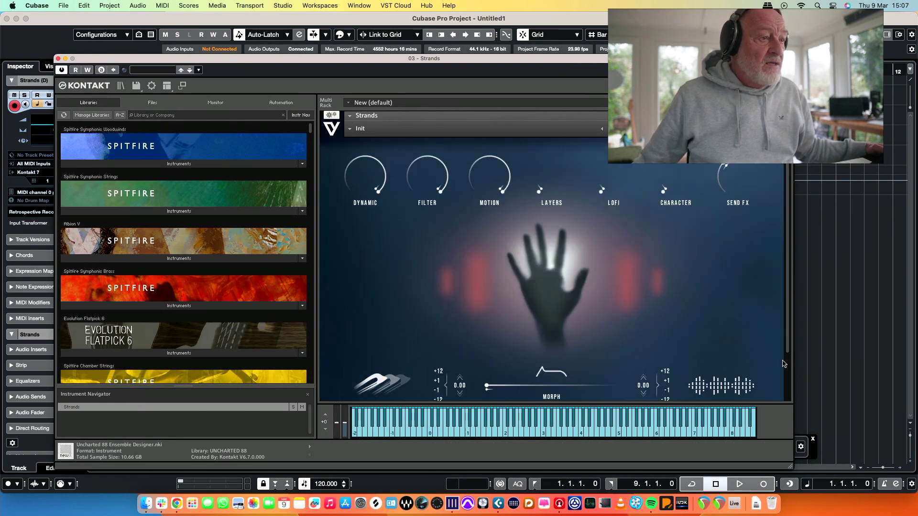
- Choose Glass from the Effects group as the second sound source and return to the main instrument view
{"action": "left_click", "coordinate": [703, 386]}
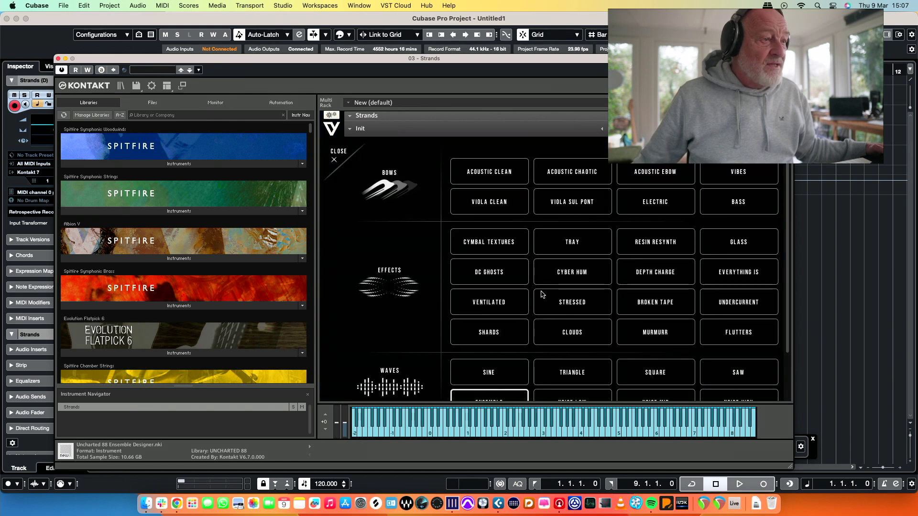
{"action": "scroll", "coordinate": [582, 347], "scroll_direction": "down", "scroll_amount": 2}
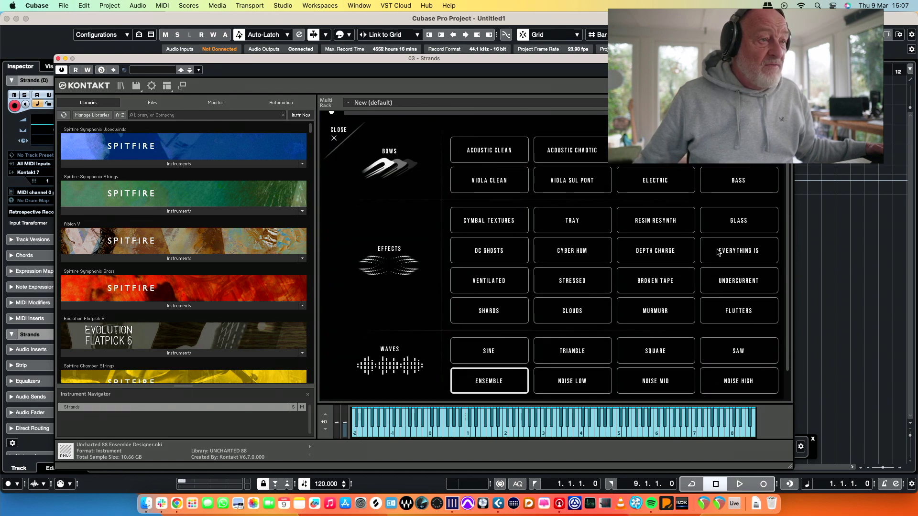
{"action": "left_click", "coordinate": [740, 217]}
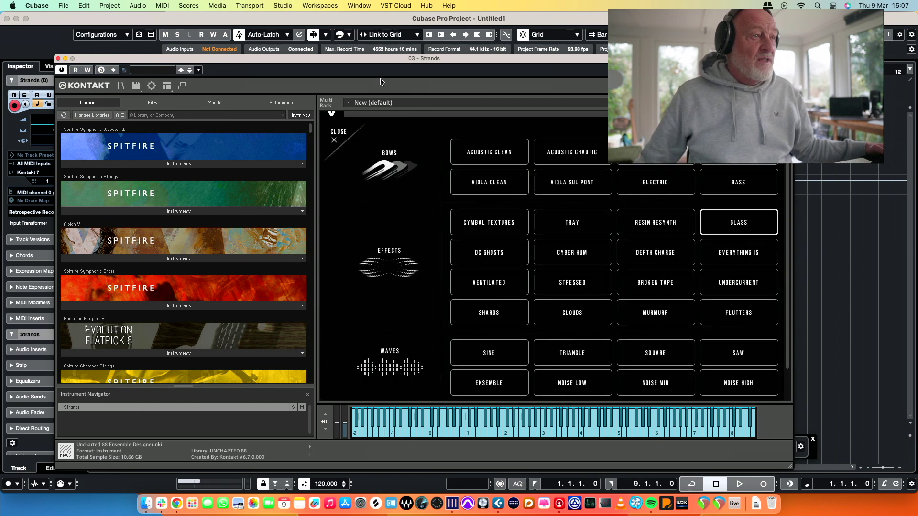
{"action": "left_click", "coordinate": [334, 139]}
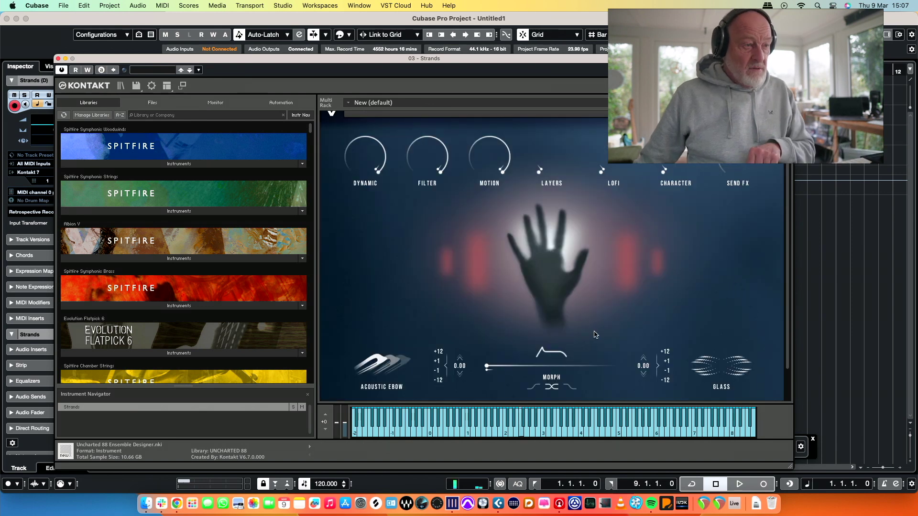
- Tune Acoustic eBow to 12.03 and Glass to 11.89, and move the Morph slider most of the way toward Glass
{"action": "left_click_drag", "start_coordinate": [491, 366], "coordinate": [538, 366]}
{"action": "left_click_drag", "start_coordinate": [458, 368], "coordinate": [485, 238]}
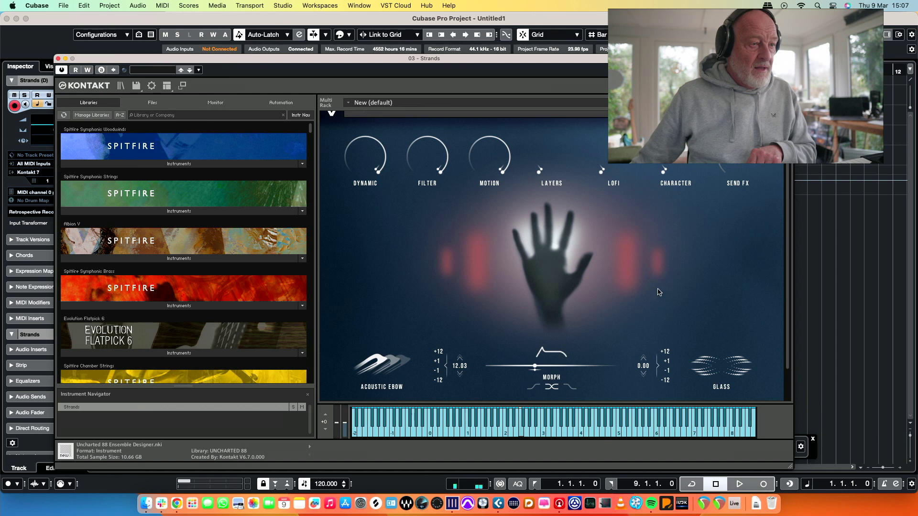
{"action": "left_click_drag", "start_coordinate": [534, 366], "coordinate": [647, 333]}
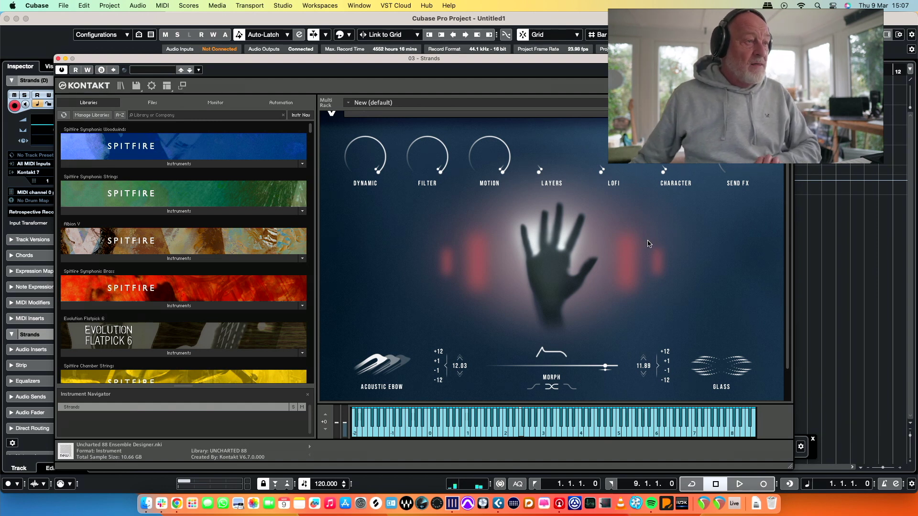
- Raise the Layers and Character amounts, set Send FX to 38 %, and close the instrument window
{"action": "left_click_drag", "start_coordinate": [539, 154], "coordinate": [560, 99]}
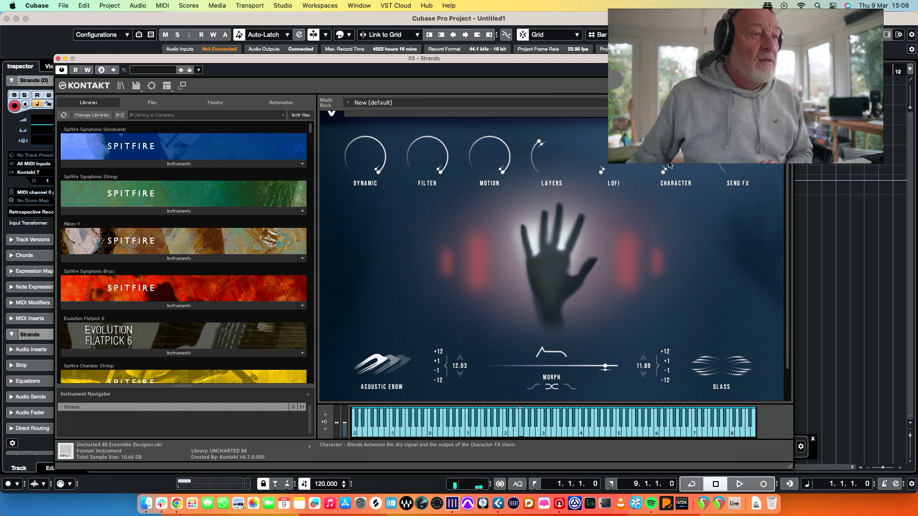
{"action": "left_click_drag", "start_coordinate": [674, 175], "coordinate": [675, 82]}
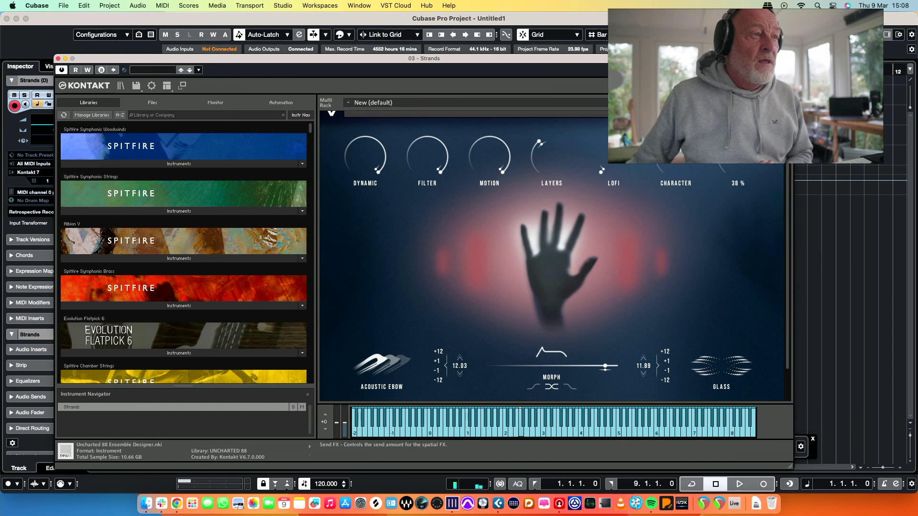
{"action": "key", "text": "super+w"}
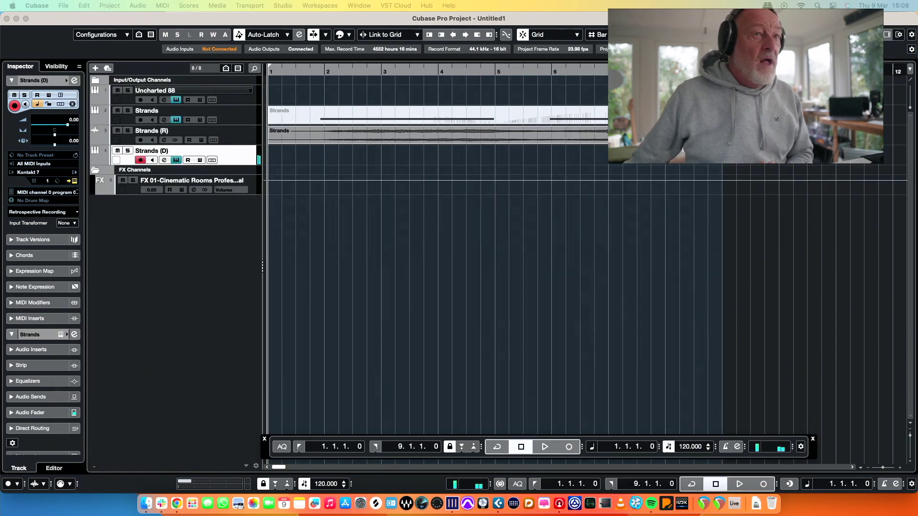
- Show the sends in the MixConsole and add an active send from Strands (D) to FX 01-Cinematic Rooms Professional
{"action": "left_click", "coordinate": [313, 277]}
{"action": "key", "text": "alt+F3"}
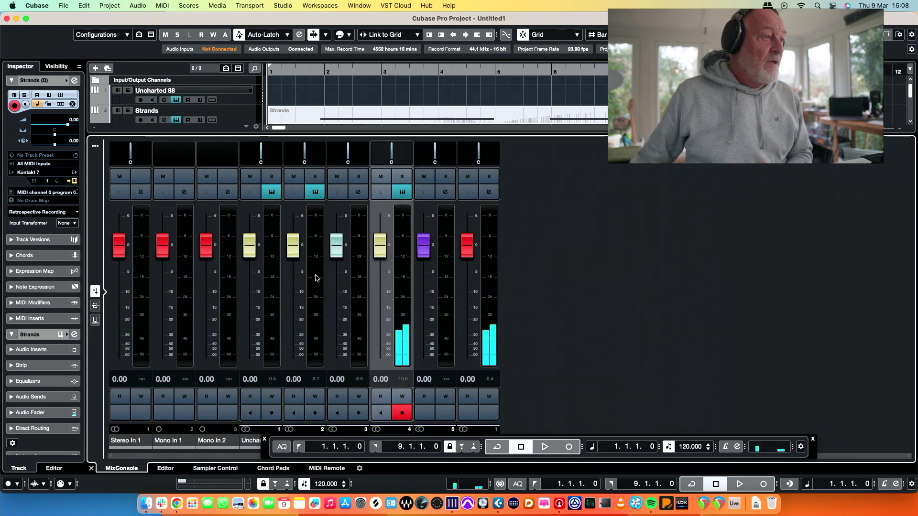
{"action": "left_click", "coordinate": [95, 308]}
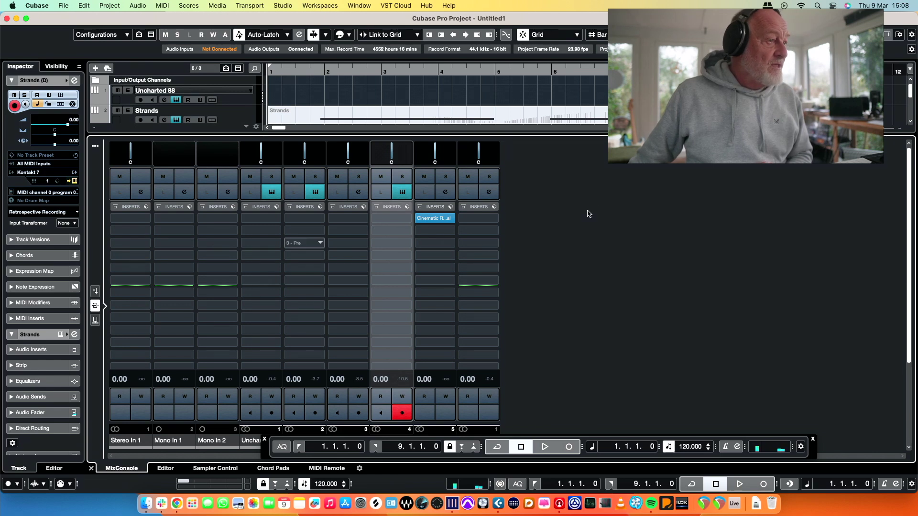
{"action": "left_click", "coordinate": [95, 320]}
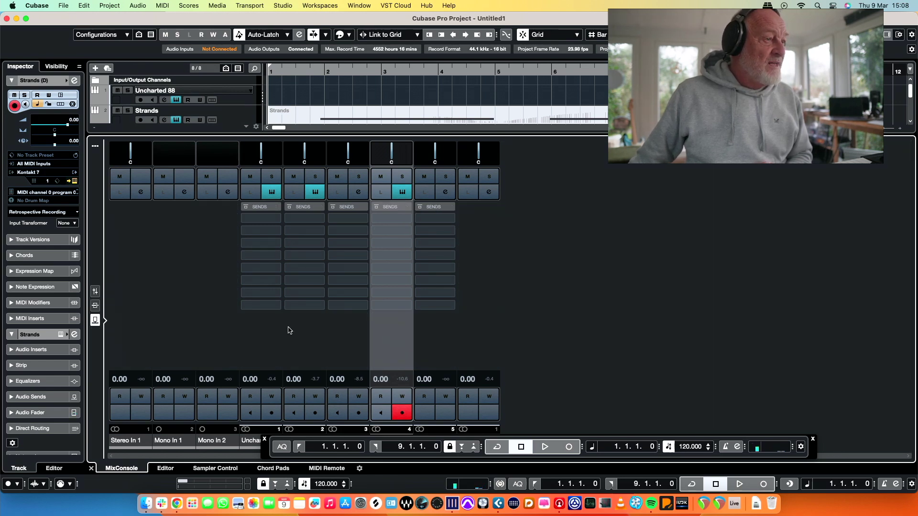
{"action": "left_click", "coordinate": [403, 220]}
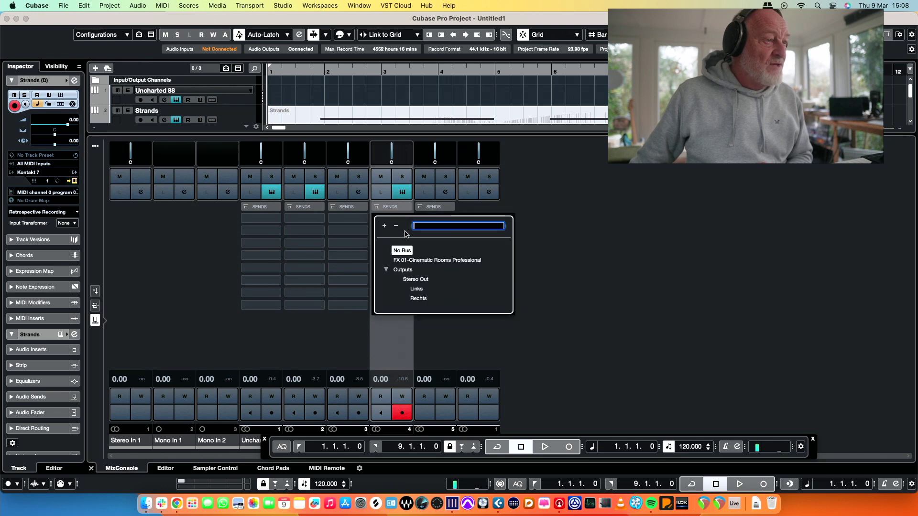
{"action": "left_click", "coordinate": [421, 260]}
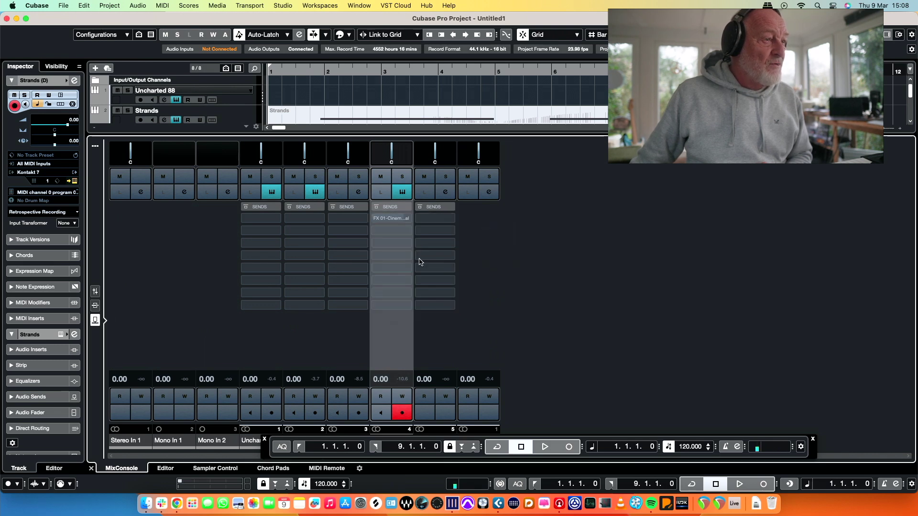
{"action": "left_click", "coordinate": [378, 218]}
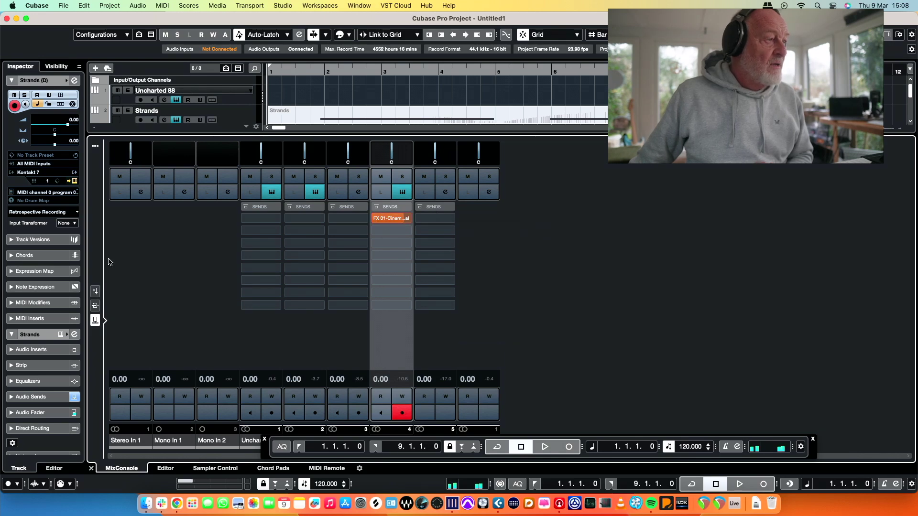
- Open the Cinematic Rooms Professional reverb inserted on the FX 01 channel
{"action": "left_click", "coordinate": [95, 306]}
{"action": "left_click", "coordinate": [429, 219]}
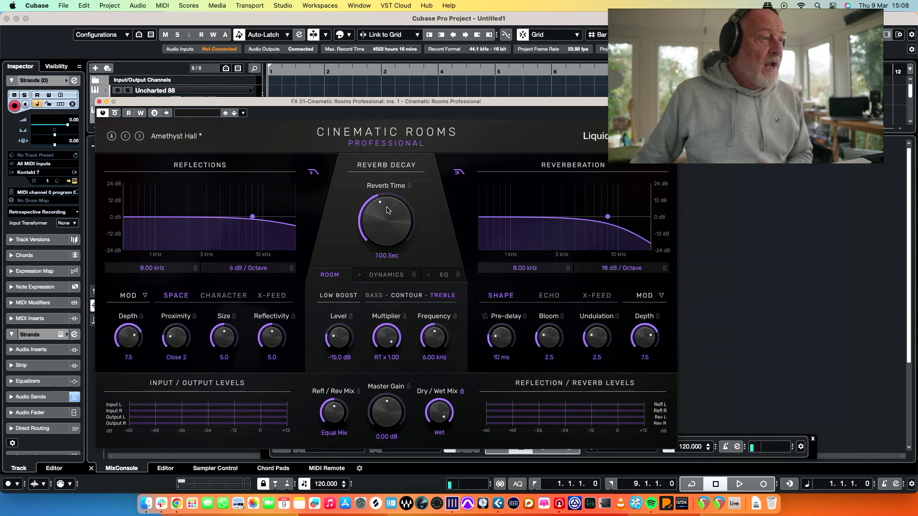
- Close the reverb window and the lower mixer, record a MIDI part on Strands (D), and render it to an audio track
{"action": "left_click", "coordinate": [100, 102]}
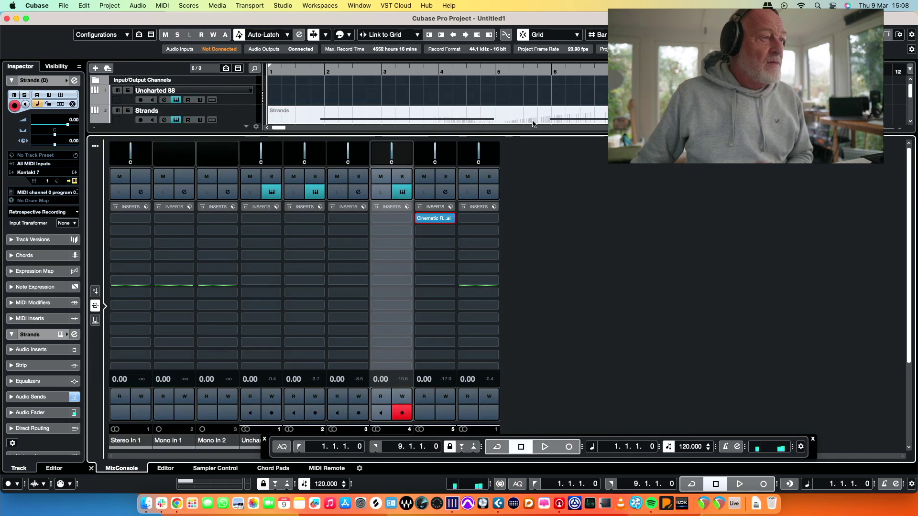
{"action": "key", "text": "alt+super+e"}
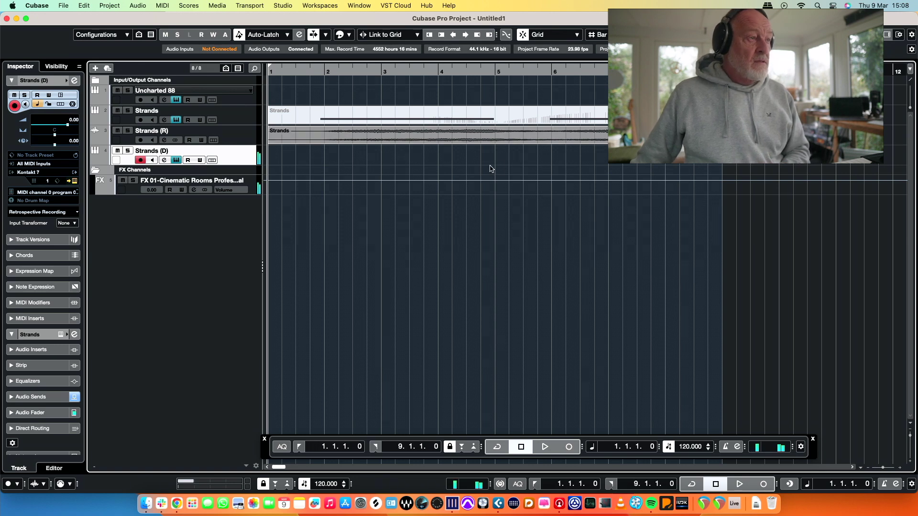
{"action": "key", "text": "KP_Multiply"}
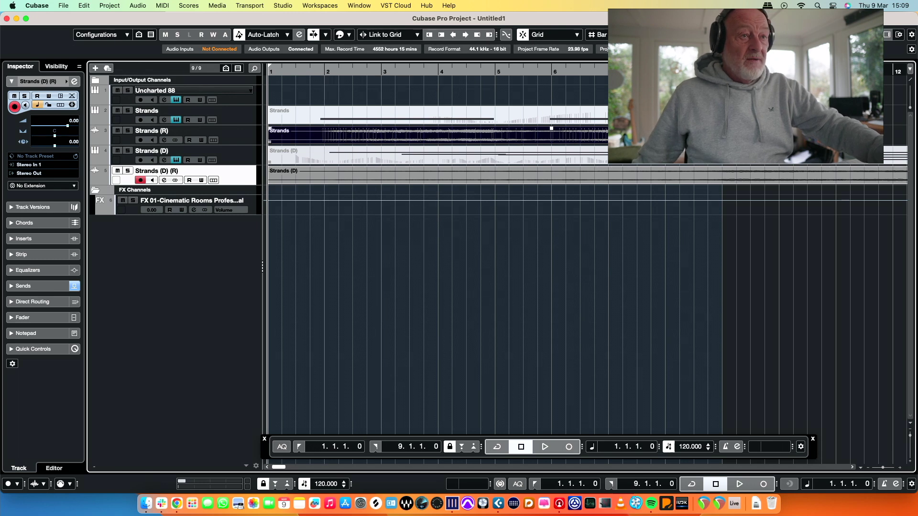
{"action": "left_click", "coordinate": [836, 286]}
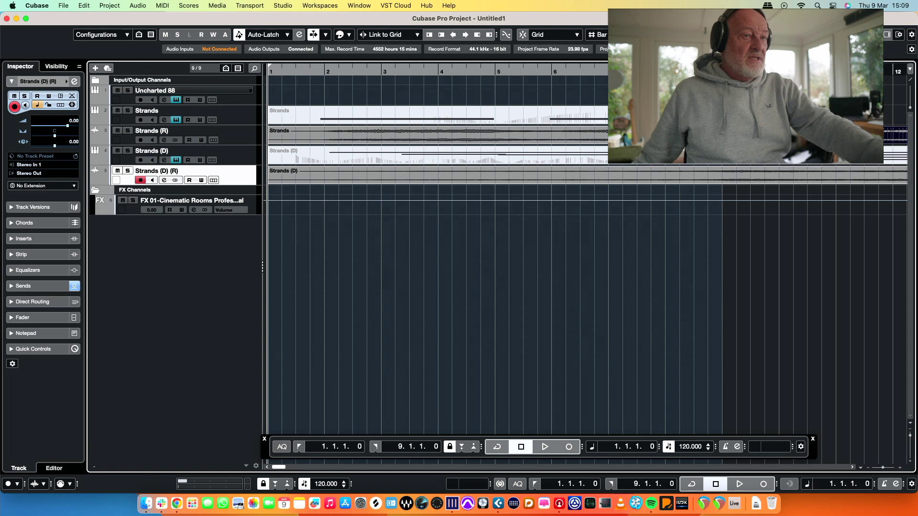
- Balance the layers during playback, setting Strands (D) (R) to -7.94, Strands to -9.06 and Strands (R) to -8.31
{"action": "key", "text": "space"}
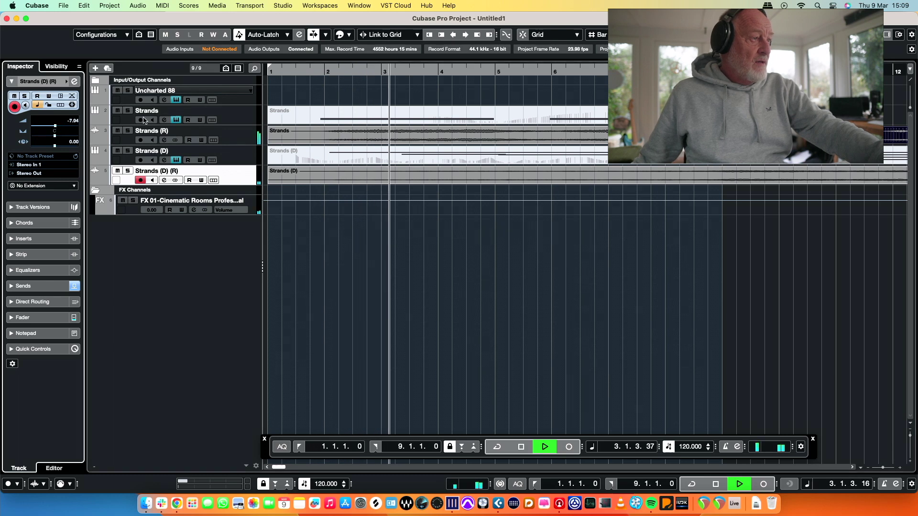
{"action": "left_click", "coordinate": [235, 118]}
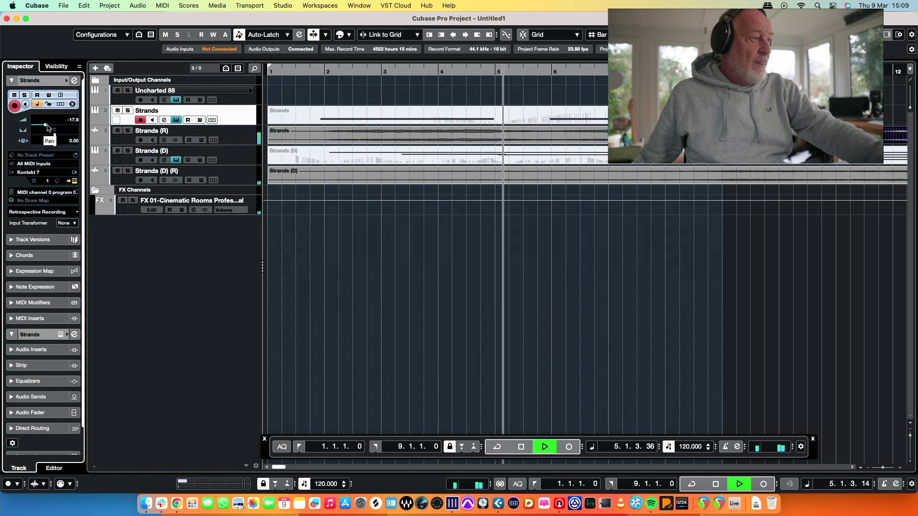
{"action": "left_click", "coordinate": [236, 138]}
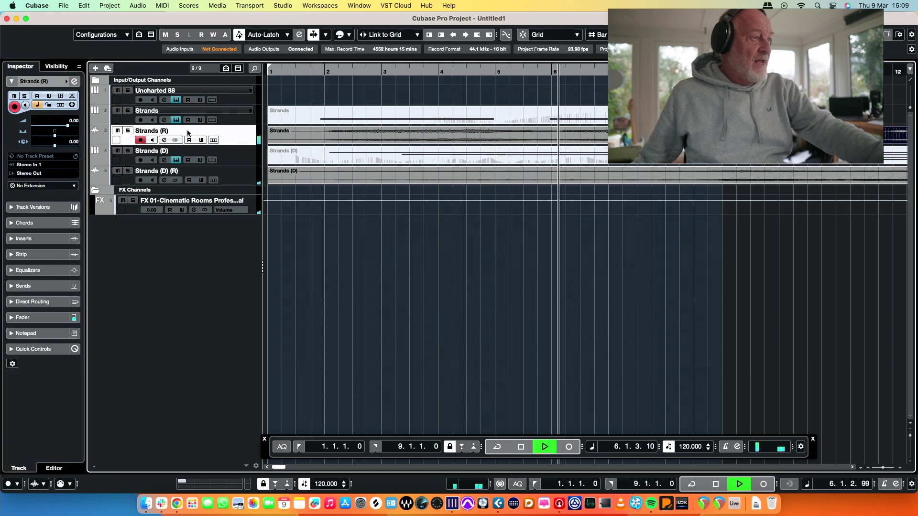
{"action": "left_click", "coordinate": [55, 125]}
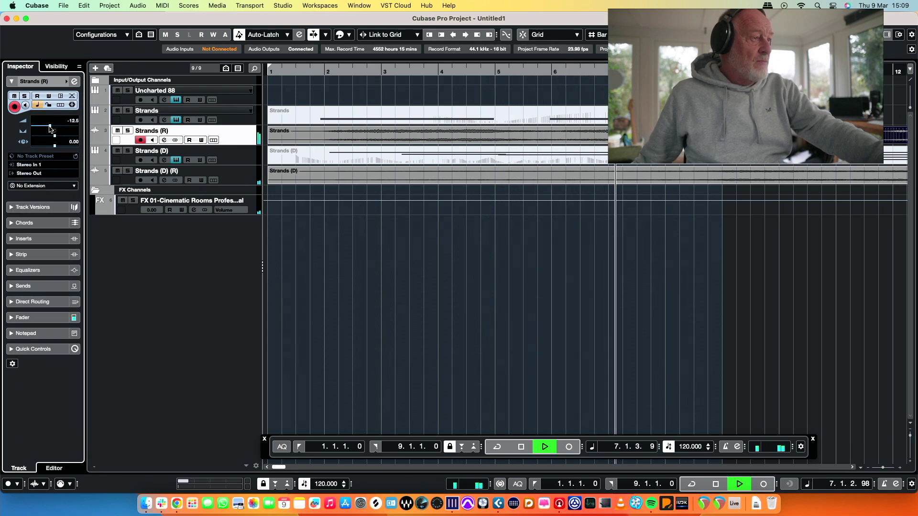
{"action": "left_click", "coordinate": [306, 179]}
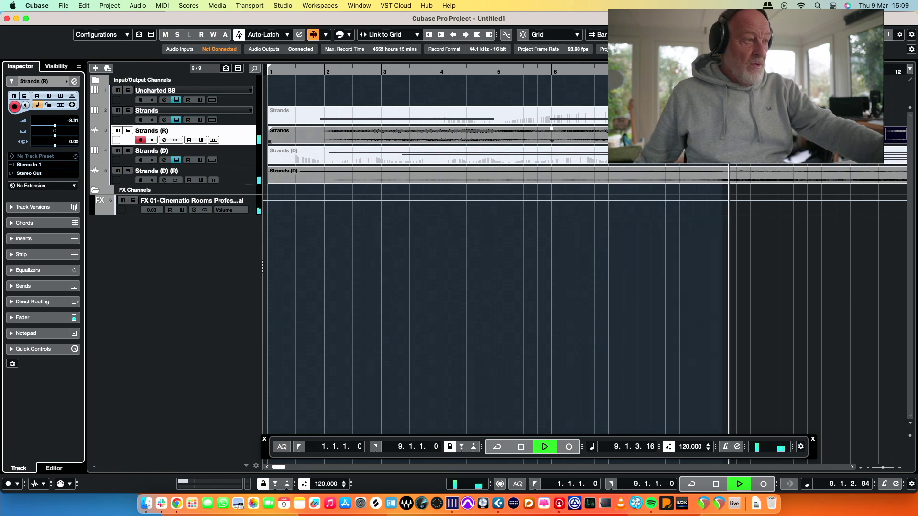
{"action": "key", "text": "space"}
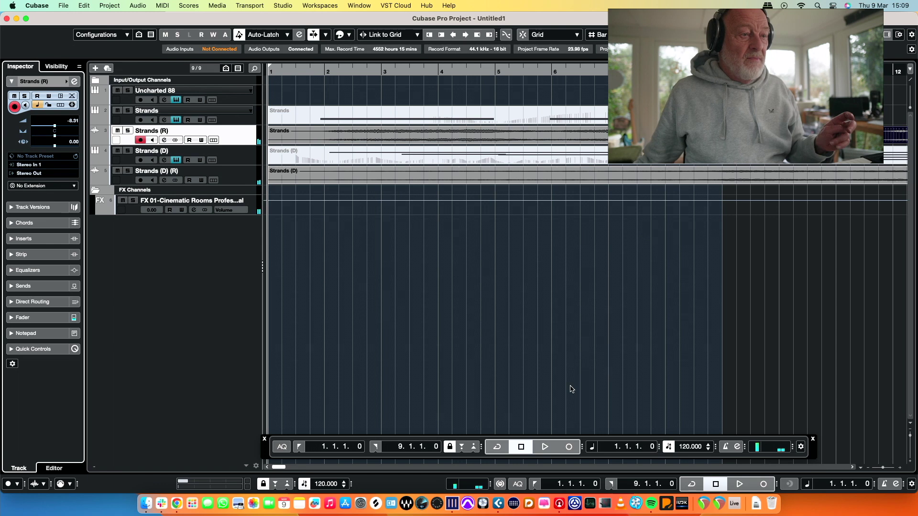
- Show the MixConsole sends without the floating transport and add an active send from Strands (R) to FX 01-Cinematic Rooms Professional during playback
{"action": "left_click", "coordinate": [886, 34]}
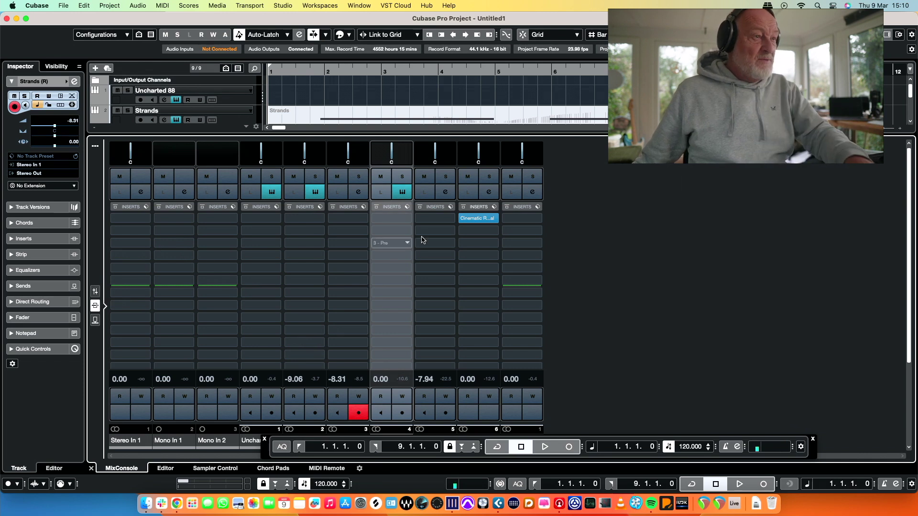
{"action": "key", "text": "space"}
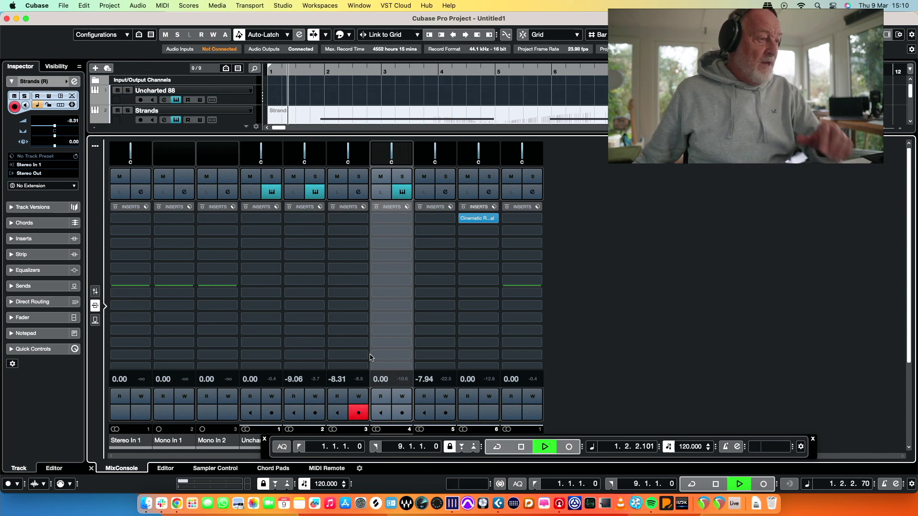
{"action": "key", "text": "F2"}
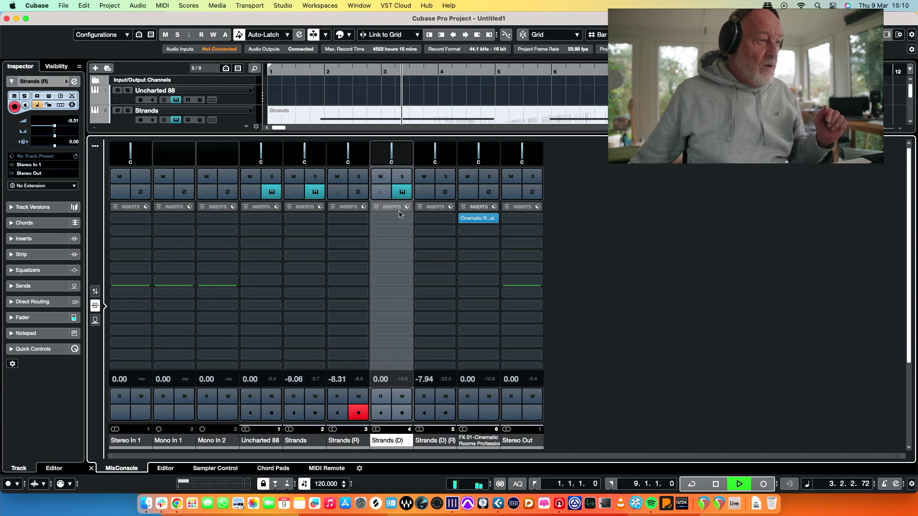
{"action": "left_click", "coordinate": [94, 319]}
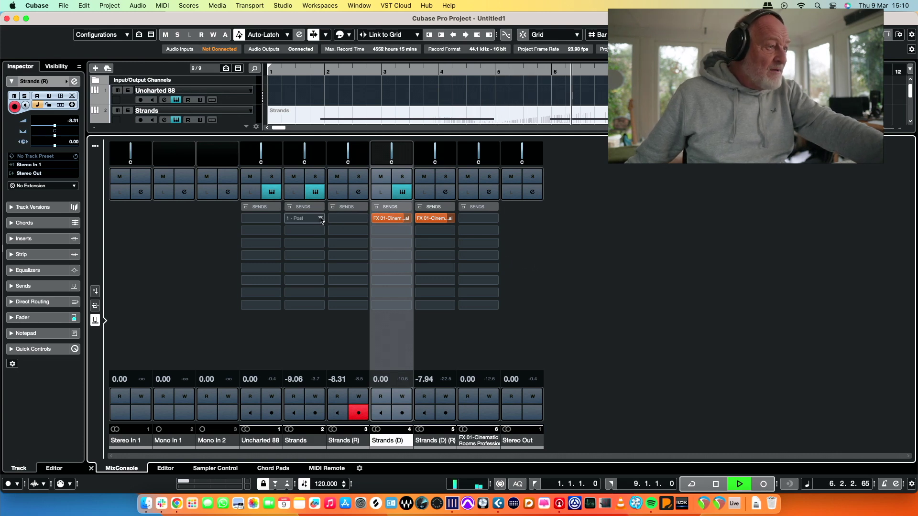
{"action": "left_click", "coordinate": [364, 219]}
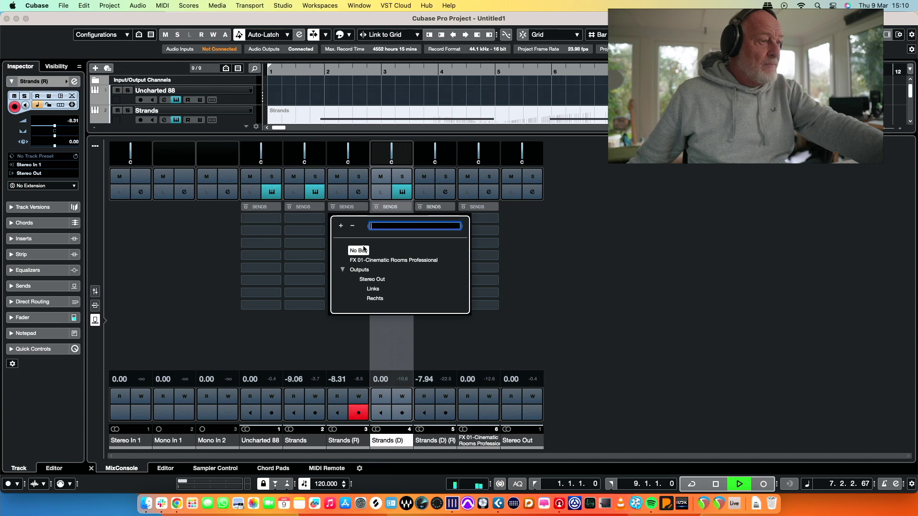
{"action": "left_click", "coordinate": [378, 263]}
{"action": "left_click", "coordinate": [334, 218]}
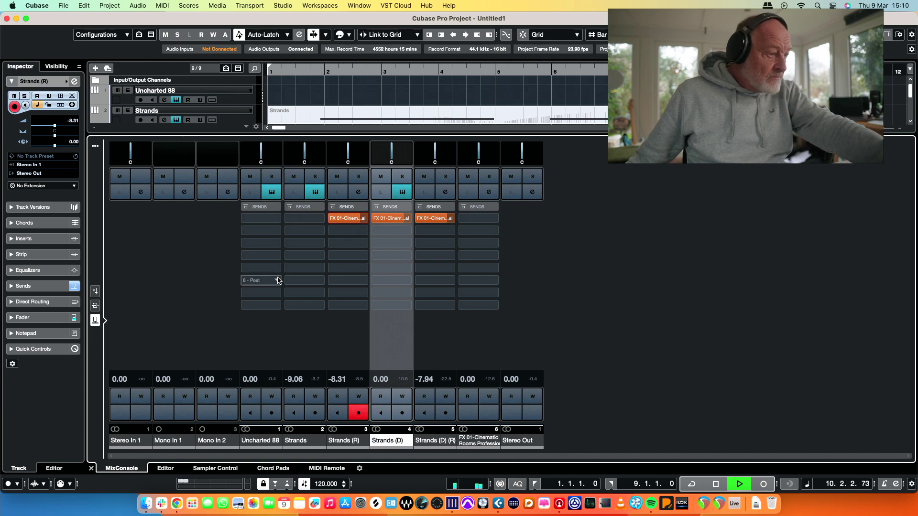
{"action": "key", "text": "space"}
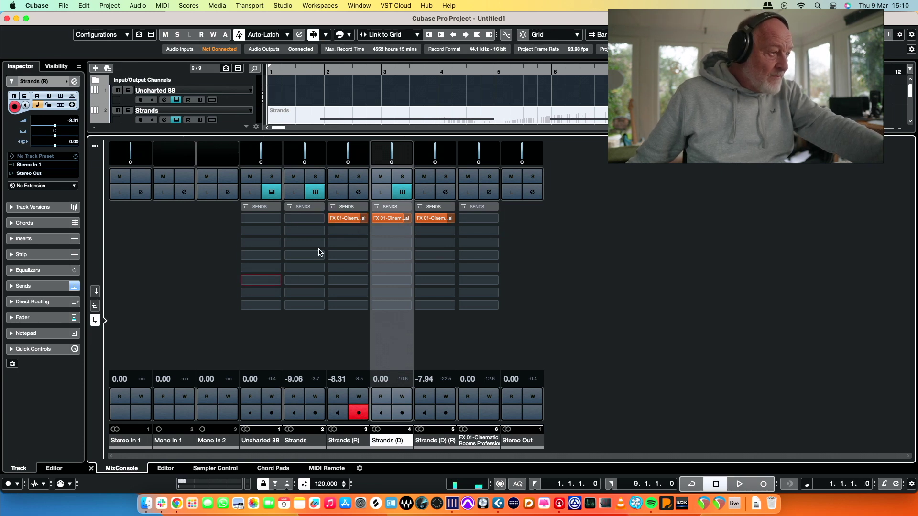
- Show the channel faders, play the mix briefly to check the levels, and hide the MixConsole
{"action": "left_click", "coordinate": [95, 292]}
{"action": "key", "text": "space"}
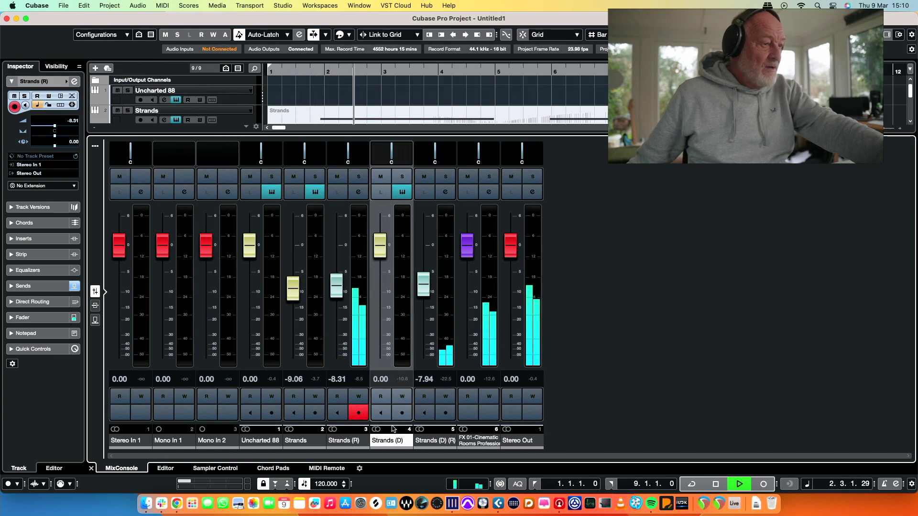
{"action": "key", "text": "space"}
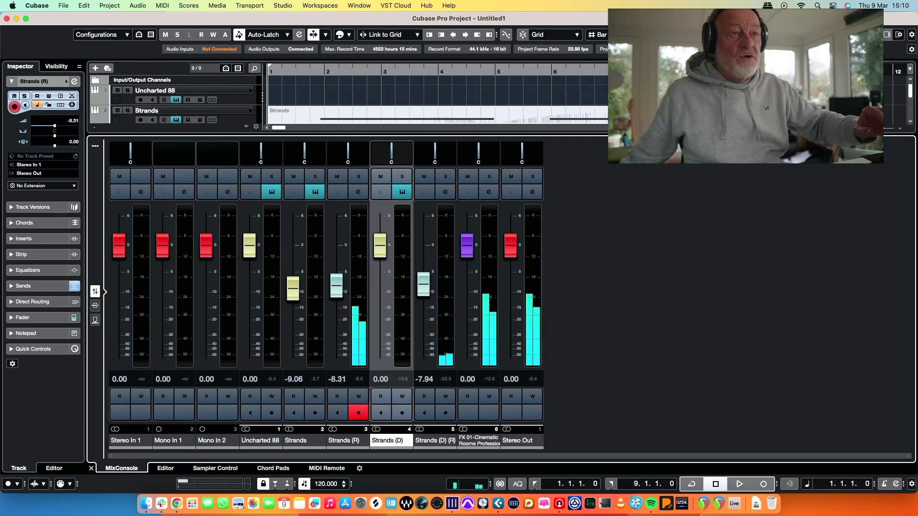
{"action": "key", "text": "super+alt+e"}
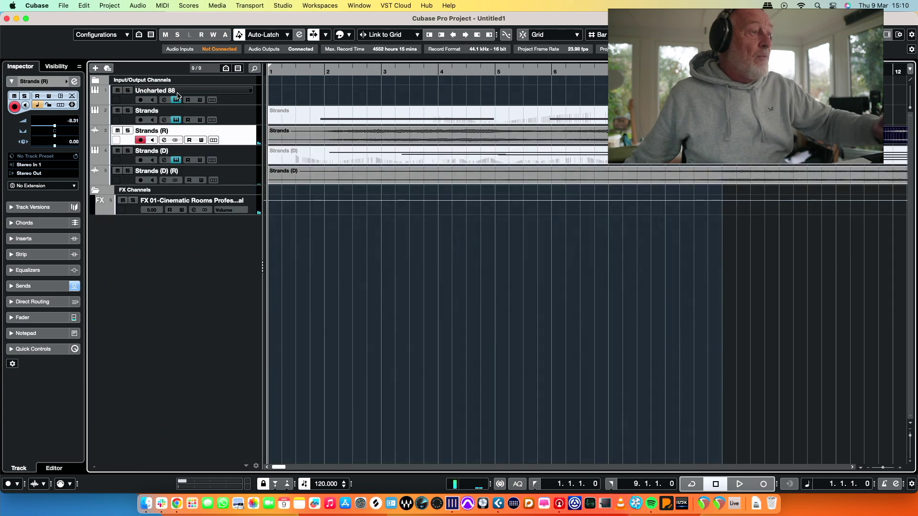
- Load the Damage Piano Hits (36) preset from 01 Uncharted 88 All-Stars on the Uncharted 88 track and clear the instrument window away
{"action": "left_click", "coordinate": [234, 93]}
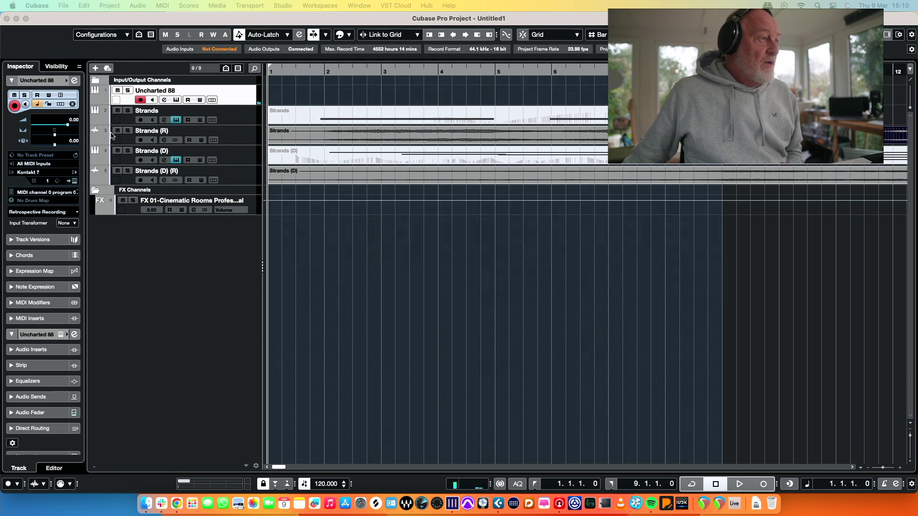
{"action": "left_click", "coordinate": [75, 181]}
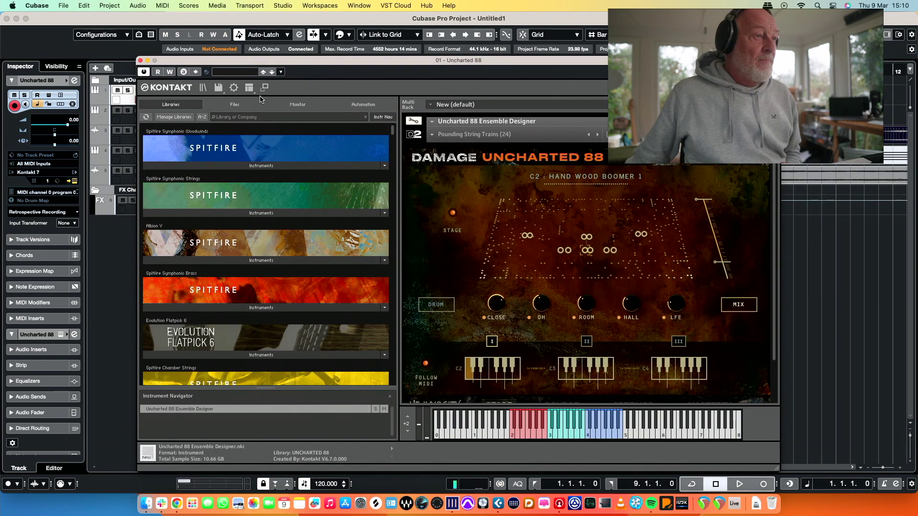
{"action": "left_click", "coordinate": [434, 136]}
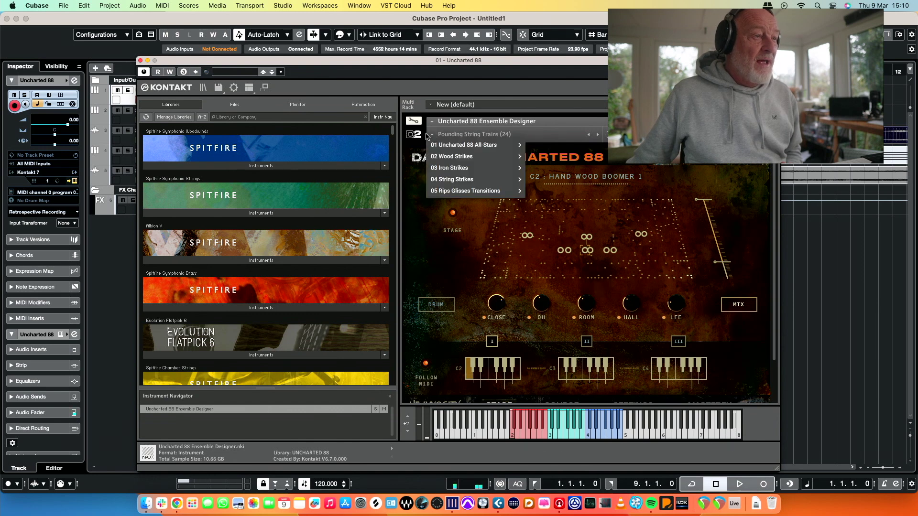
{"action": "mouse_move", "coordinate": [435, 149]}
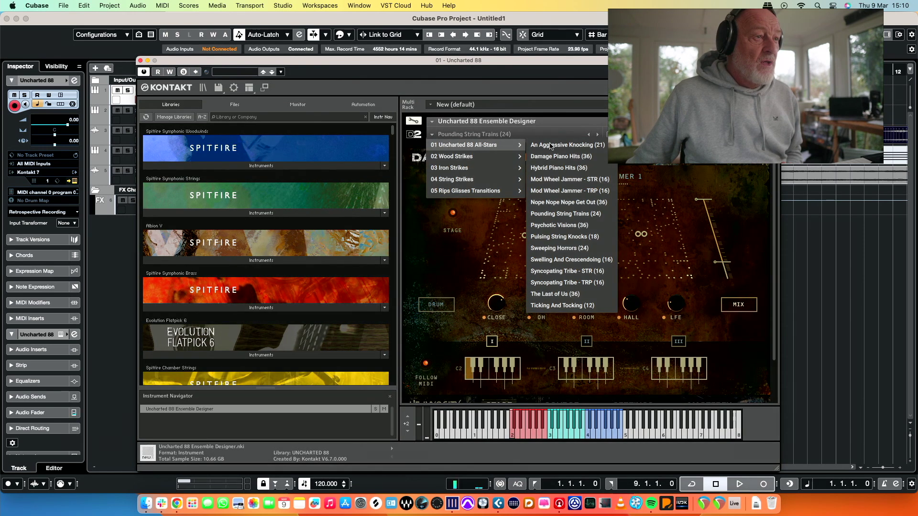
{"action": "left_click", "coordinate": [570, 156]}
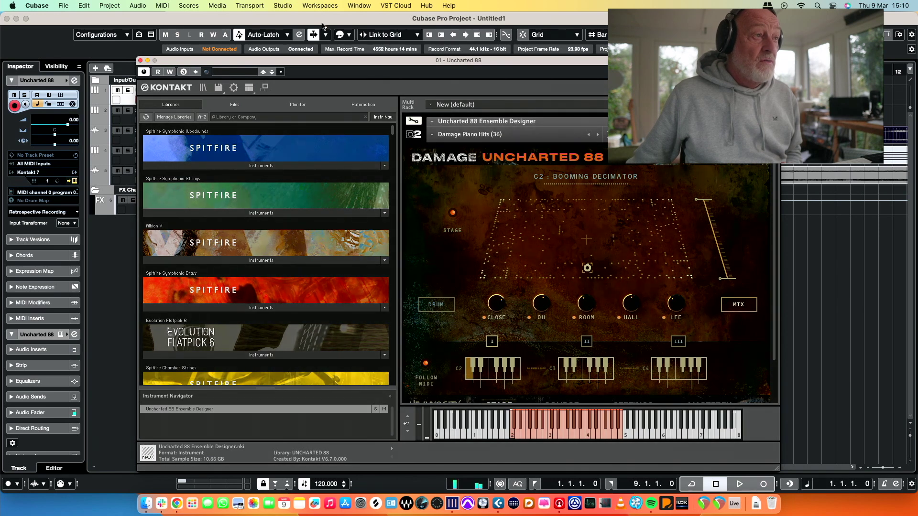
{"action": "left_click_drag", "start_coordinate": [318, 61], "coordinate": [917, 19]}
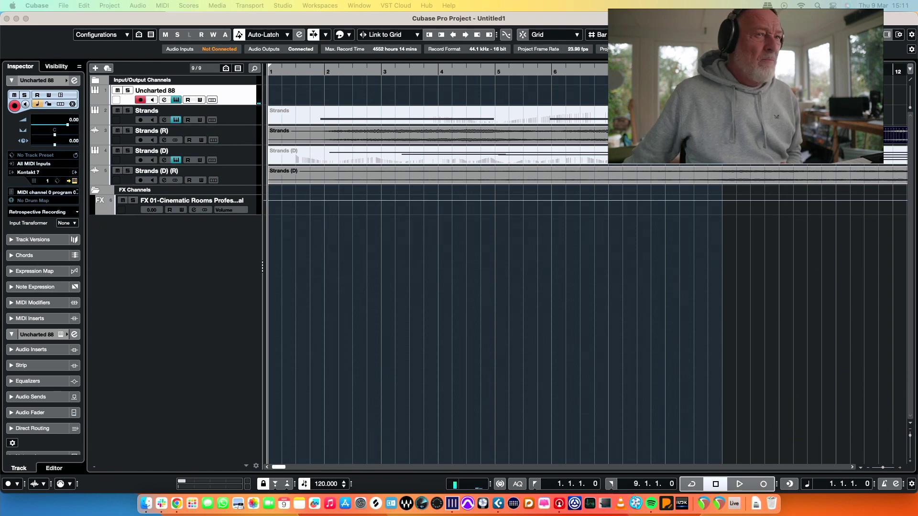
- Show the MixConsole inserts and add the Blackhole reverb to the second insert slot of Uncharted 88
{"action": "key", "text": "alt+F3"}
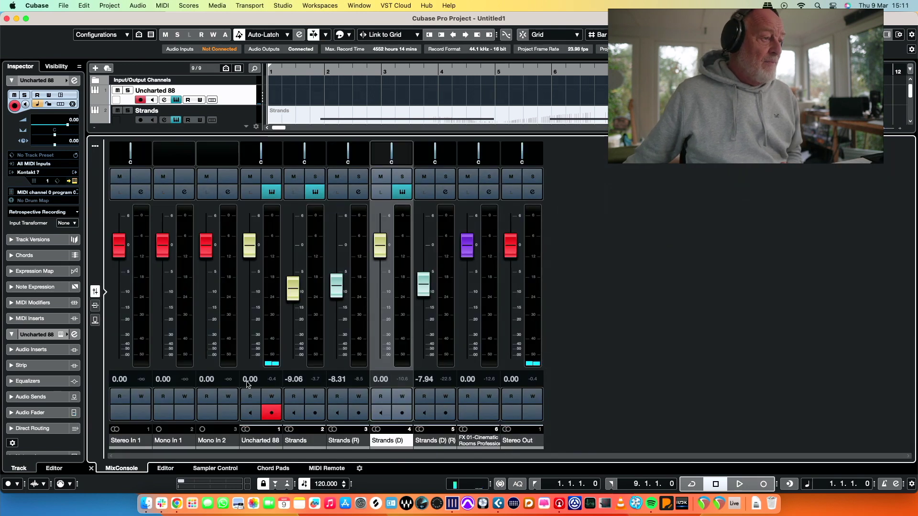
{"action": "left_click", "coordinate": [94, 306]}
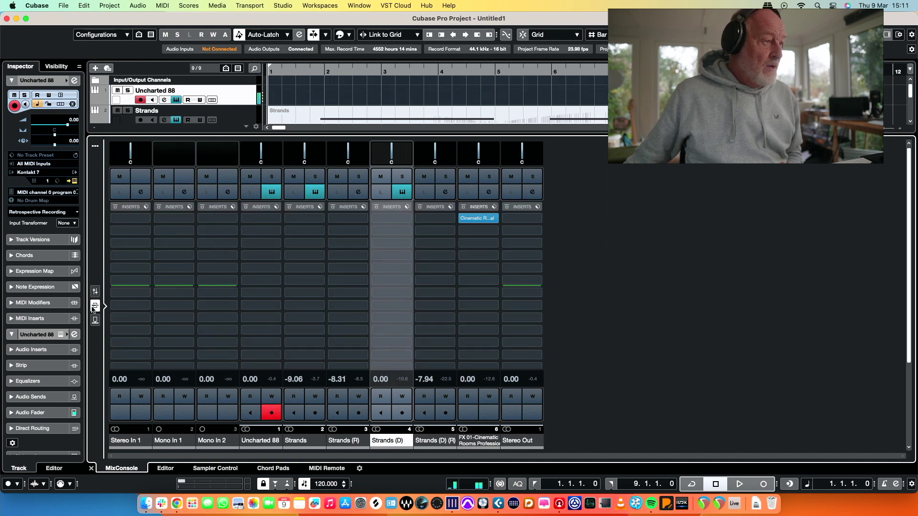
{"action": "left_click", "coordinate": [275, 233]}
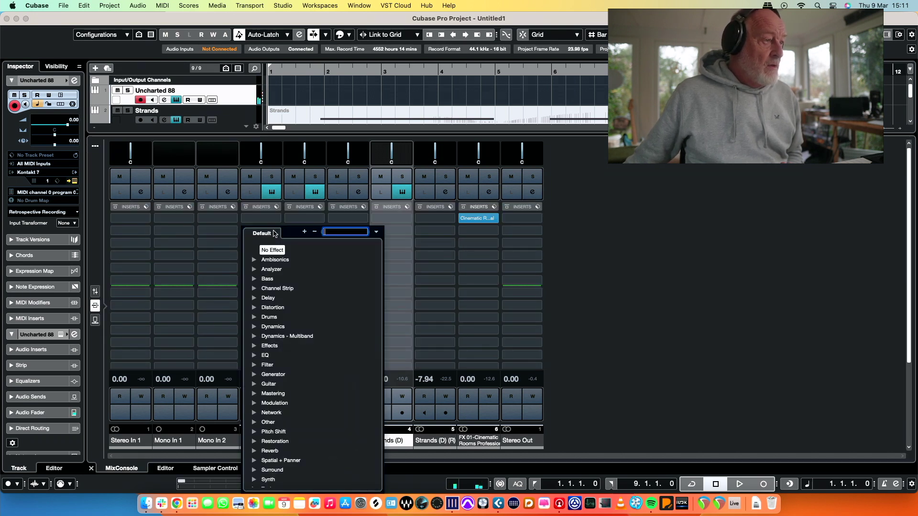
{"action": "type", "text": "b"}
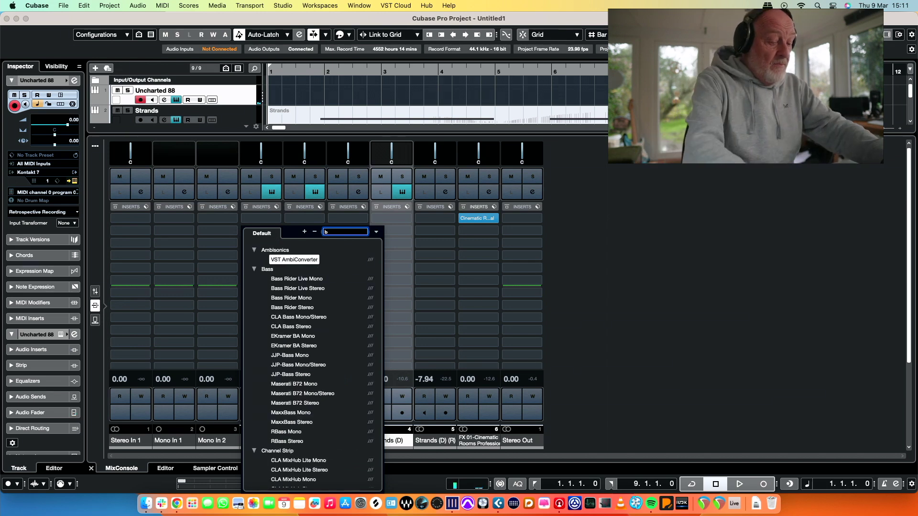
{"action": "type", "text": "lack"}
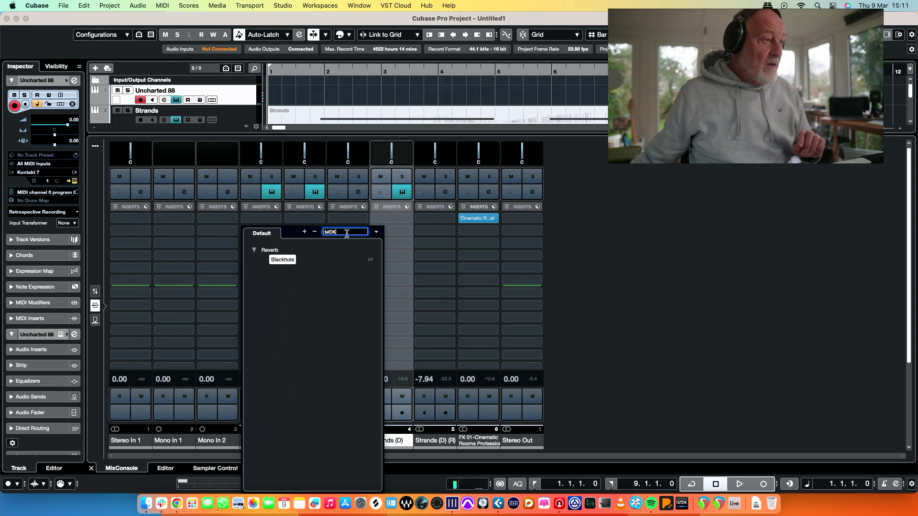
{"action": "left_click", "coordinate": [286, 261]}
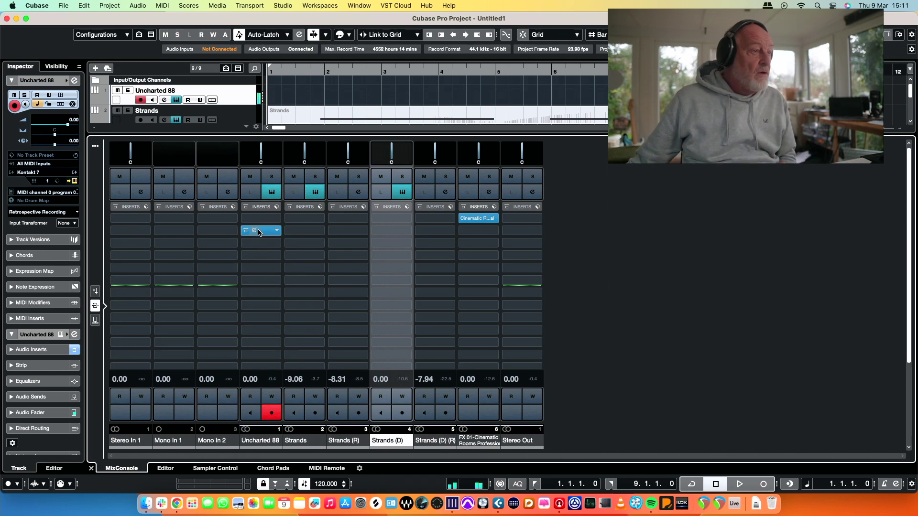
- Open Blackhole on Uncharted 88 and load its Dark Matter preset from 01 - Factory Presets
{"action": "left_click", "coordinate": [255, 230]}
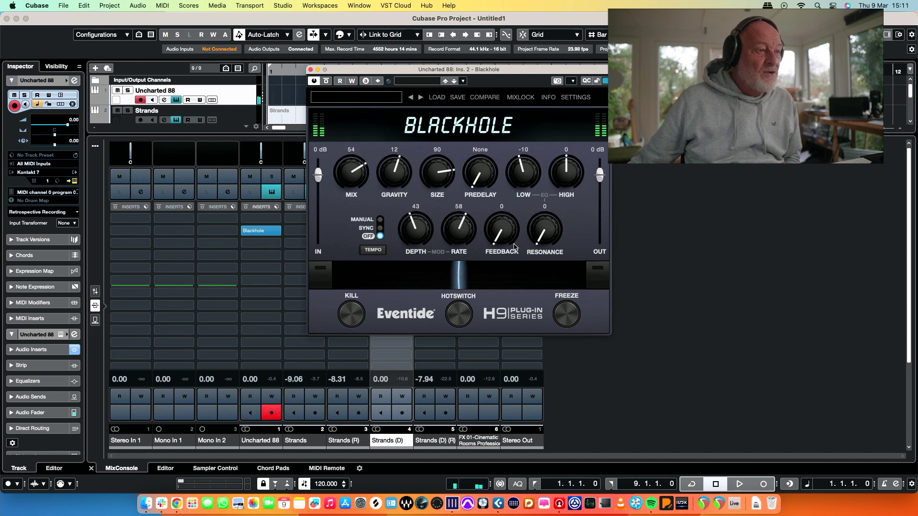
{"action": "left_click", "coordinate": [421, 97]}
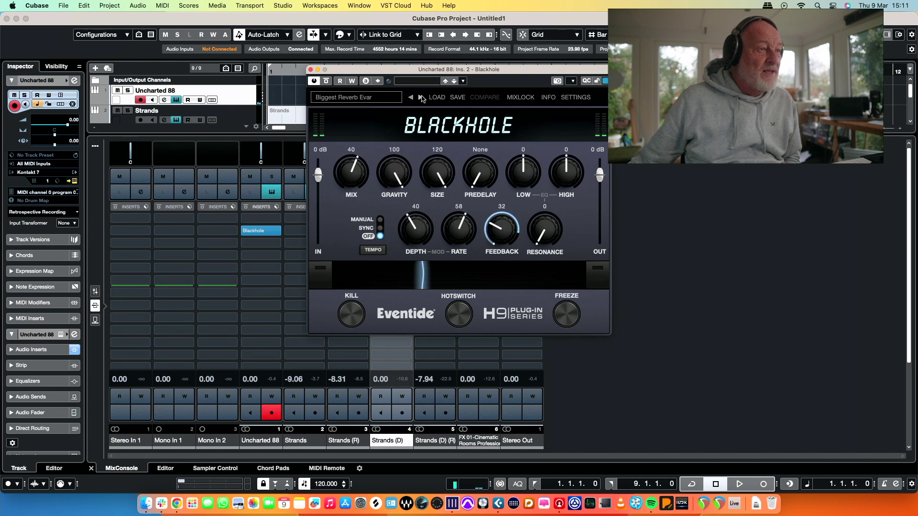
{"action": "left_click", "coordinate": [357, 98]}
{"action": "mouse_move", "coordinate": [384, 106]}
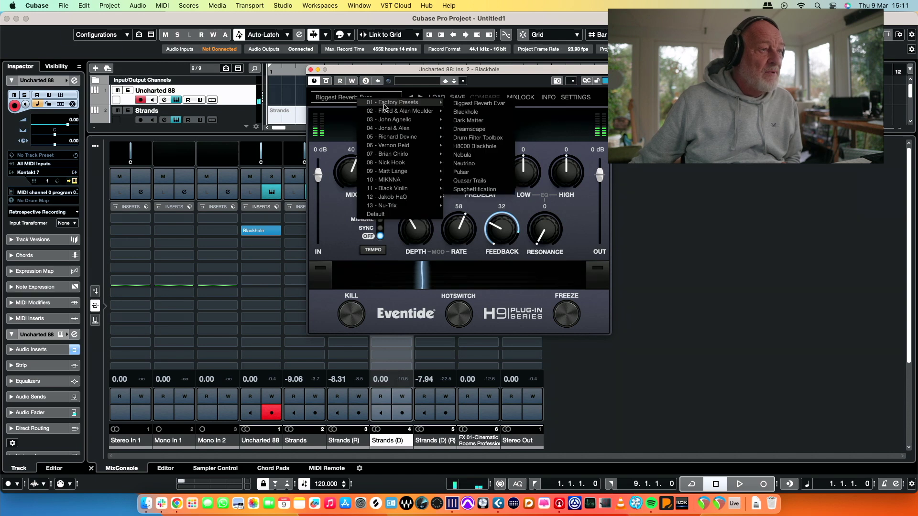
{"action": "left_click", "coordinate": [471, 120]}
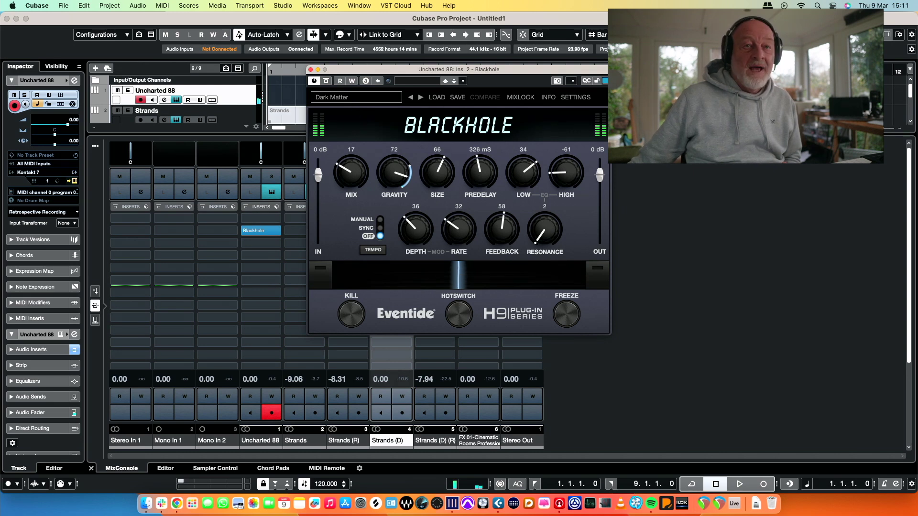
- Set the Uncharted 88 MasterFX filter to LP 4, raise its cutoff, and close the Kontakt and Blackhole windows
{"action": "key", "text": "alt+KP_1"}
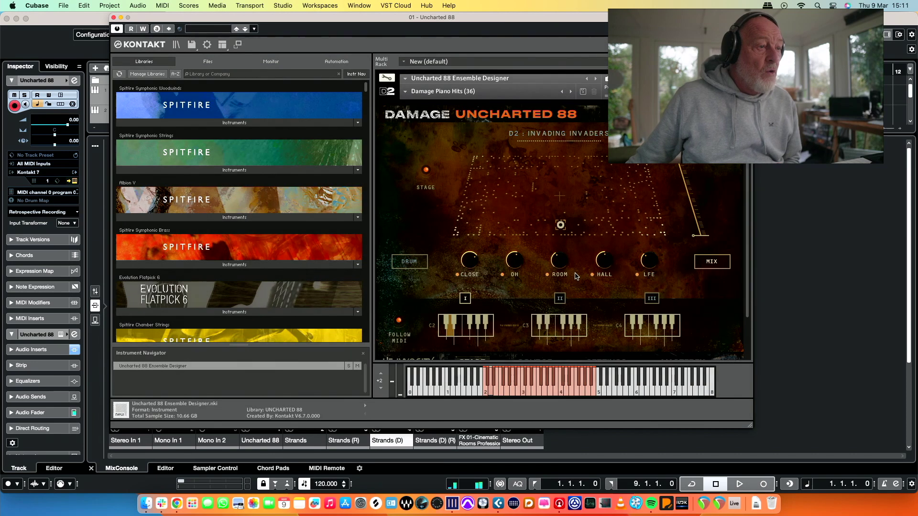
{"action": "scroll", "coordinate": [576, 275], "scroll_direction": "down", "scroll_amount": 3}
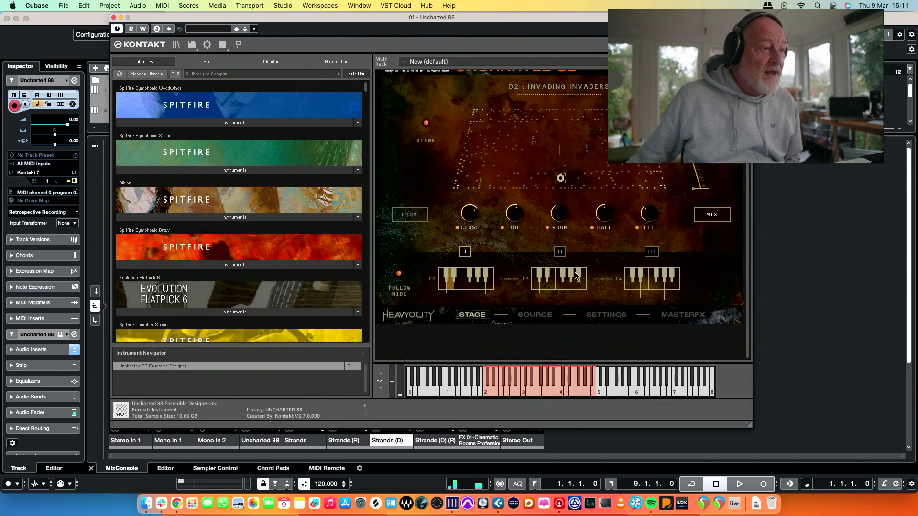
{"action": "left_click", "coordinate": [682, 315]}
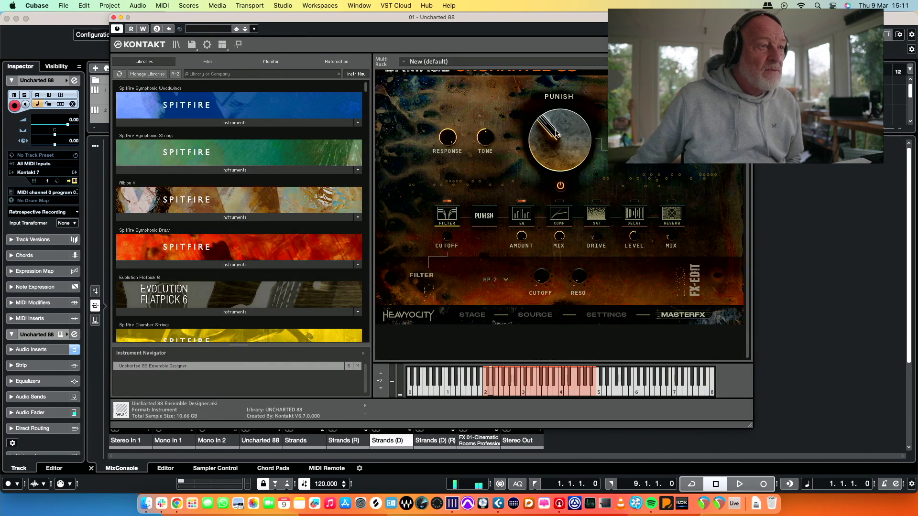
{"action": "left_click_drag", "start_coordinate": [565, 161], "coordinate": [566, 159]}
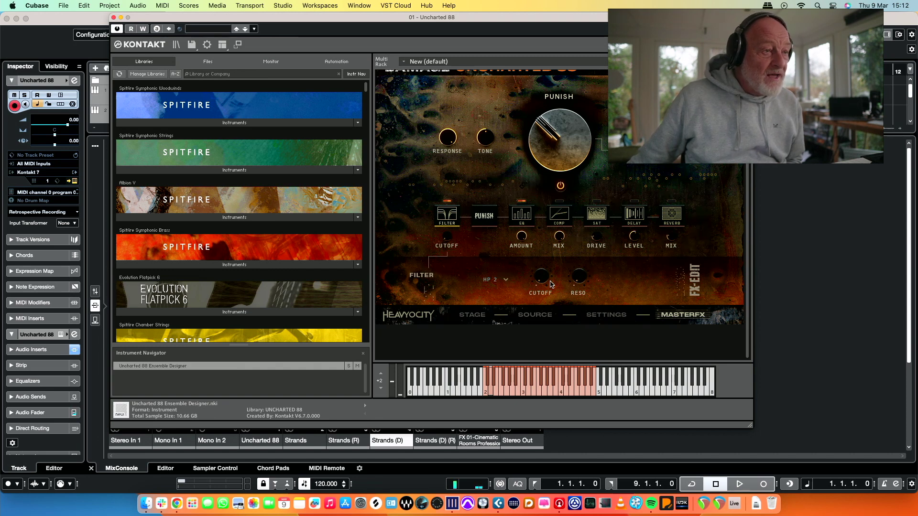
{"action": "left_click", "coordinate": [507, 281]}
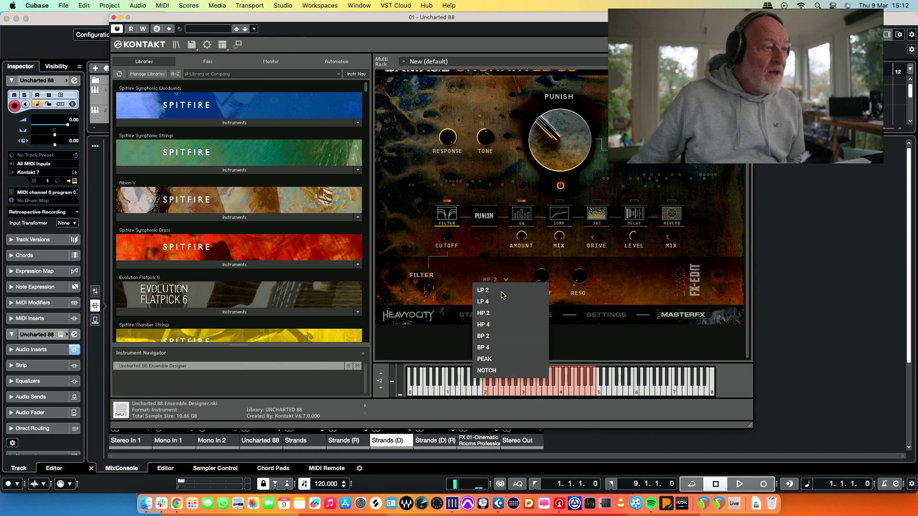
{"action": "left_click", "coordinate": [490, 302]}
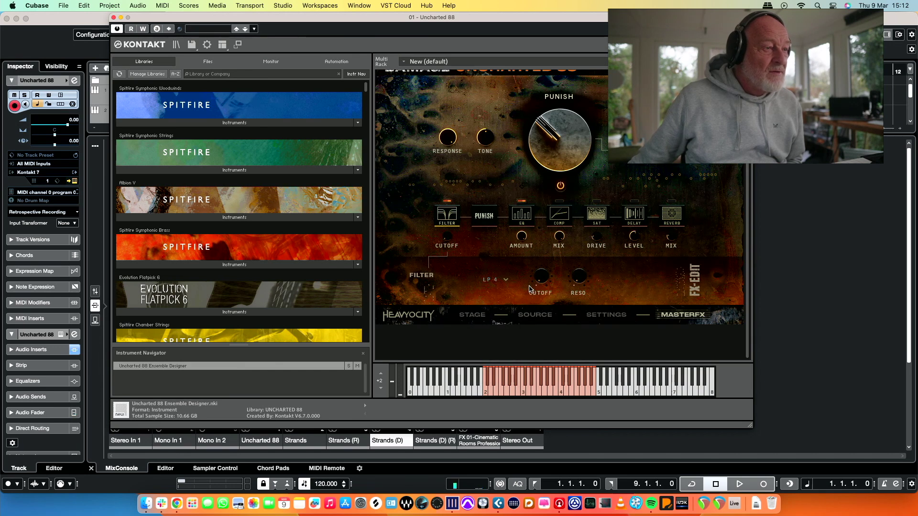
{"action": "left_click_drag", "start_coordinate": [540, 249], "coordinate": [546, 232]}
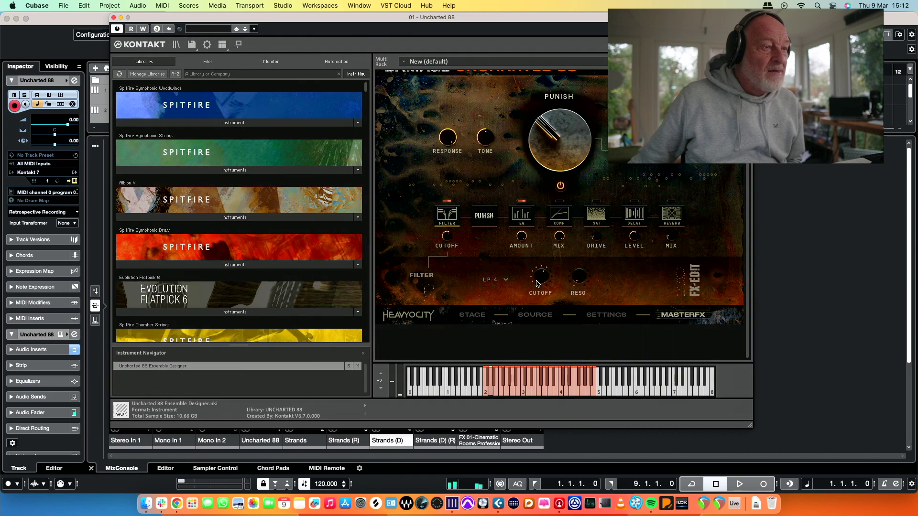
{"action": "left_click_drag", "start_coordinate": [537, 284], "coordinate": [581, 252]}
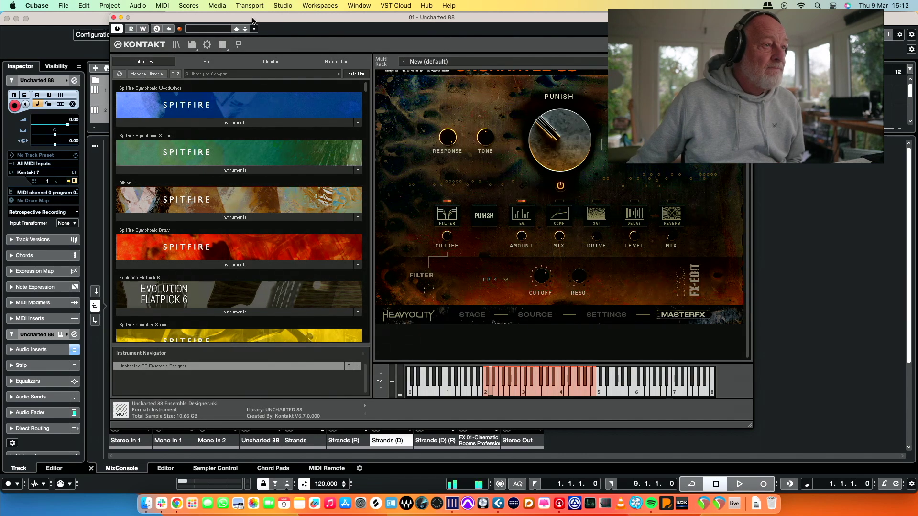
{"action": "key", "text": "super+w"}
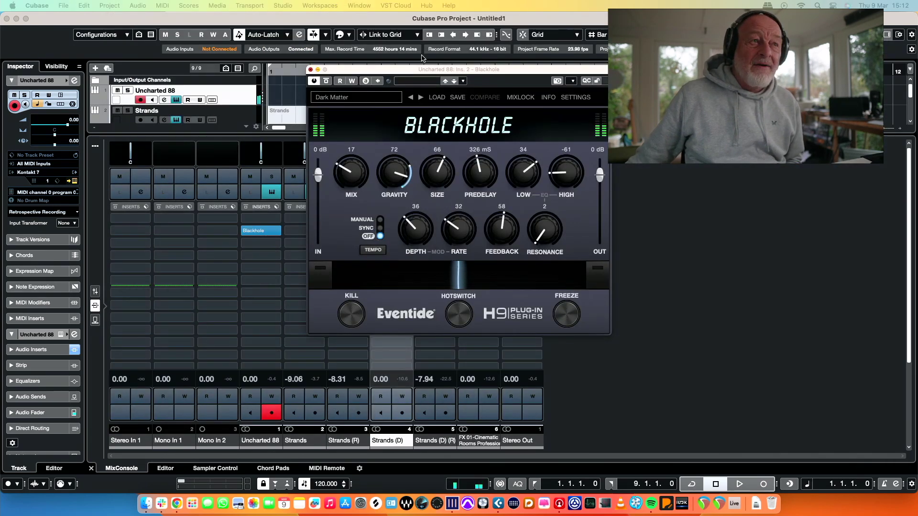
{"action": "key", "text": "super+w"}
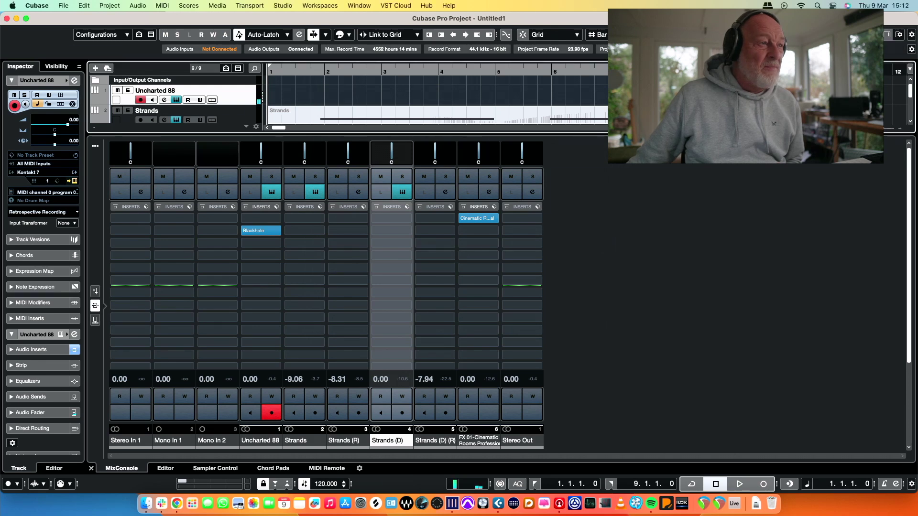
- Hide the MixConsole and record piano hits on the Uncharted 88 track from bar 1 into bar 8
{"action": "key", "text": "super+alt+e"}
{"action": "key", "text": "KP_Multiply"}
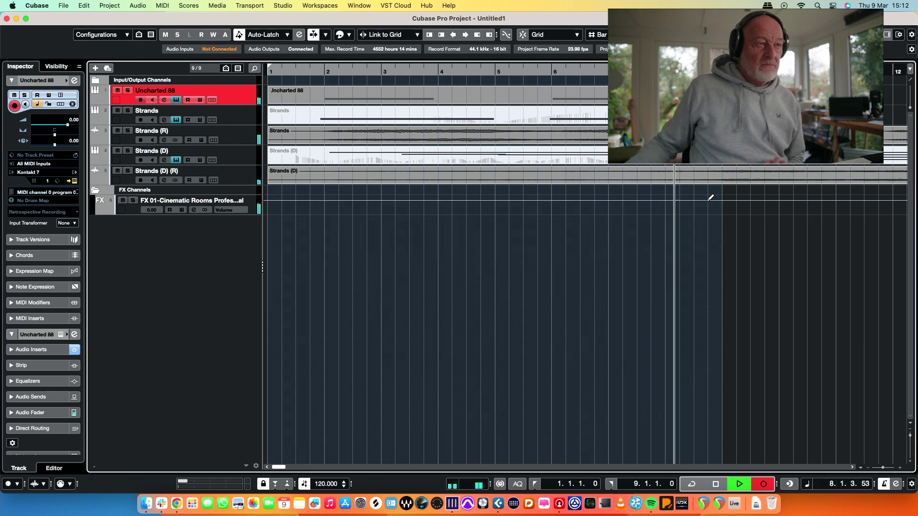
{"action": "key", "text": "space"}
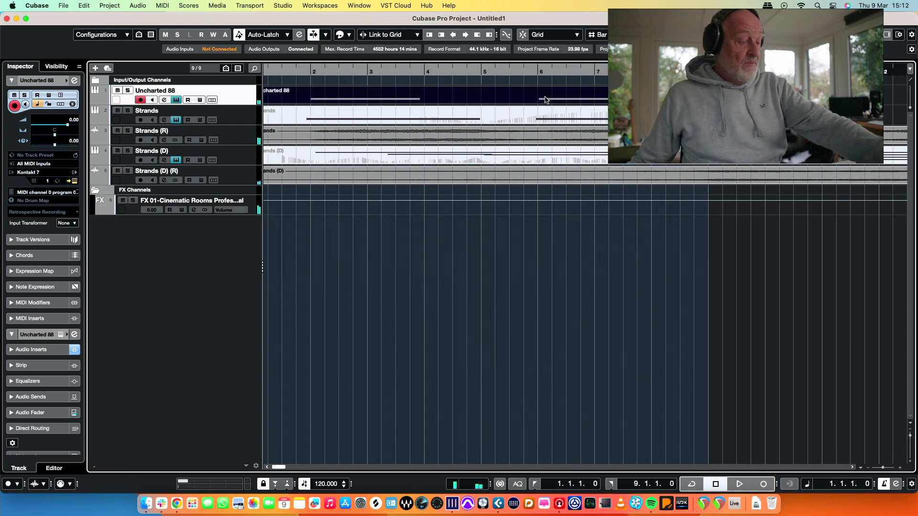
- Duplicate the Uncharted 88 track without its part and copy the original track's recorded part to bar 9
{"action": "key", "text": "super+d"}
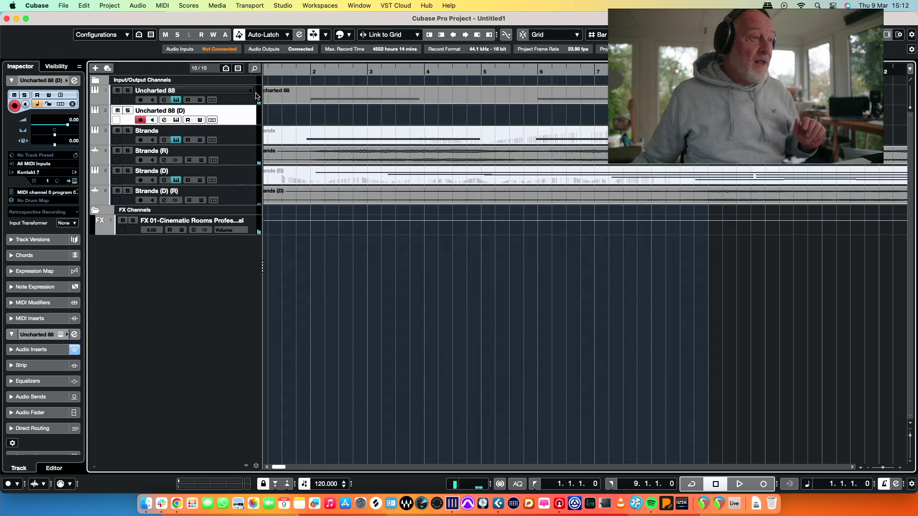
{"action": "left_click", "coordinate": [304, 103]}
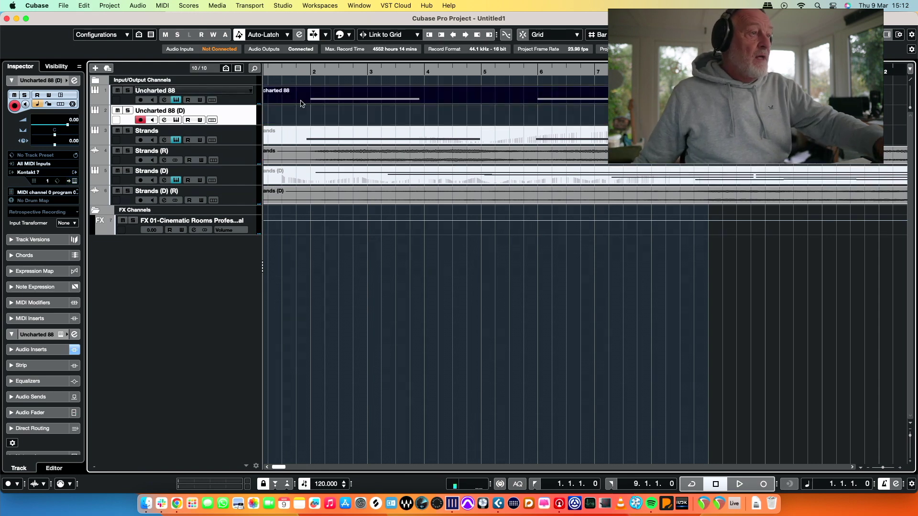
{"action": "left_click_drag", "start_coordinate": [311, 100], "coordinate": [705, 100]}
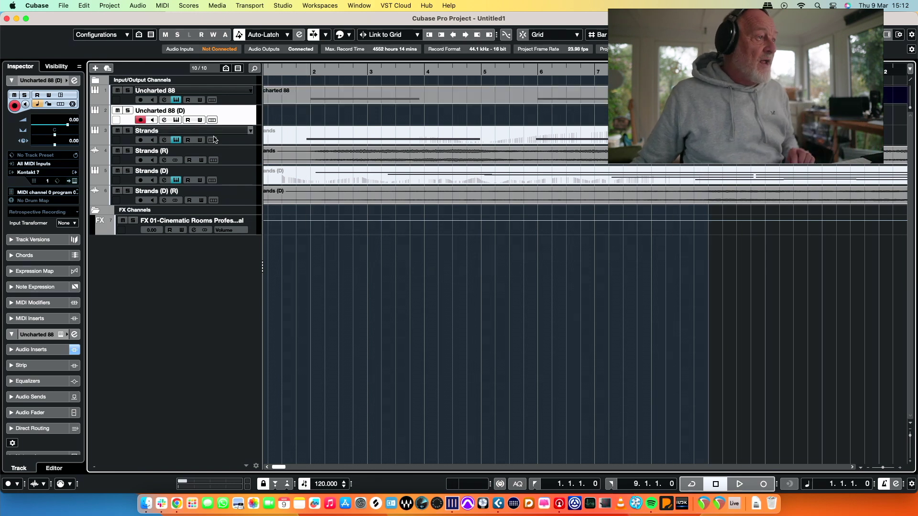
- Load the Strings Scrapes (Ambient) - Perf (3) preset from 04 String Strikes on the Uncharted 88 (D) track
{"action": "left_click", "coordinate": [74, 180]}
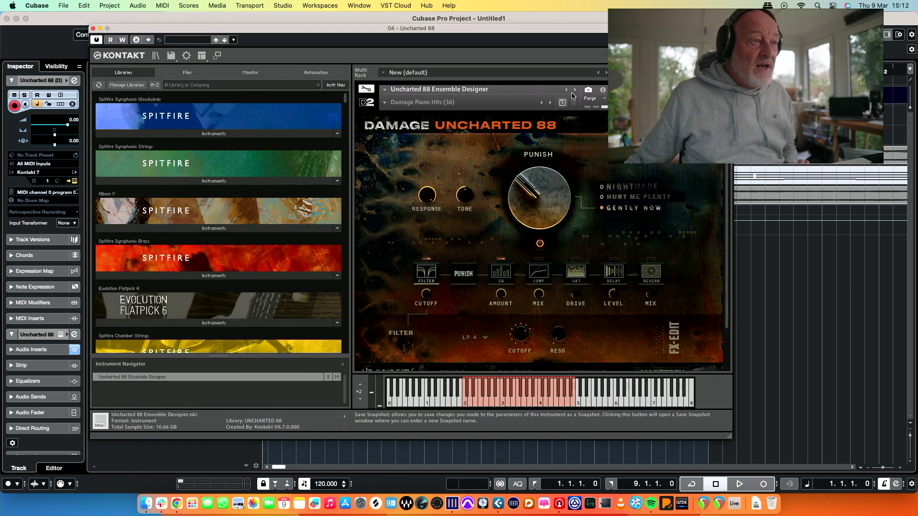
{"action": "left_click", "coordinate": [384, 103]}
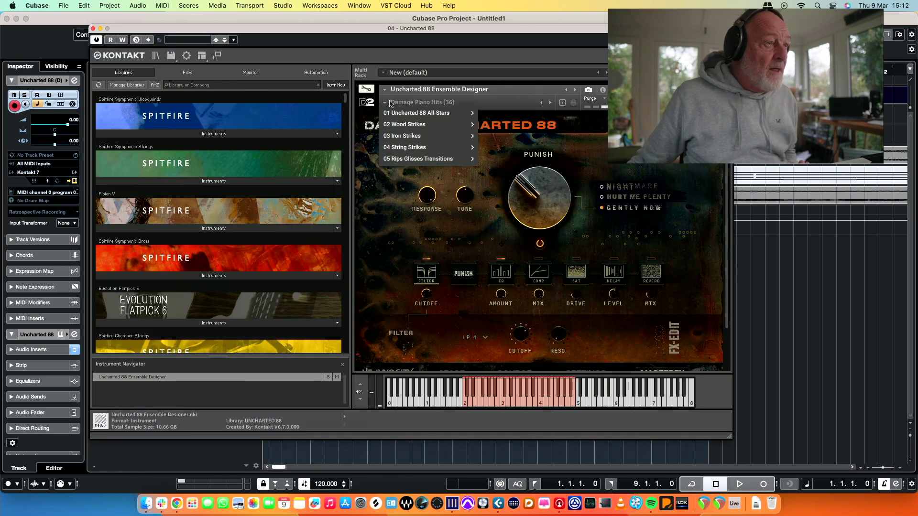
{"action": "mouse_move", "coordinate": [394, 116]}
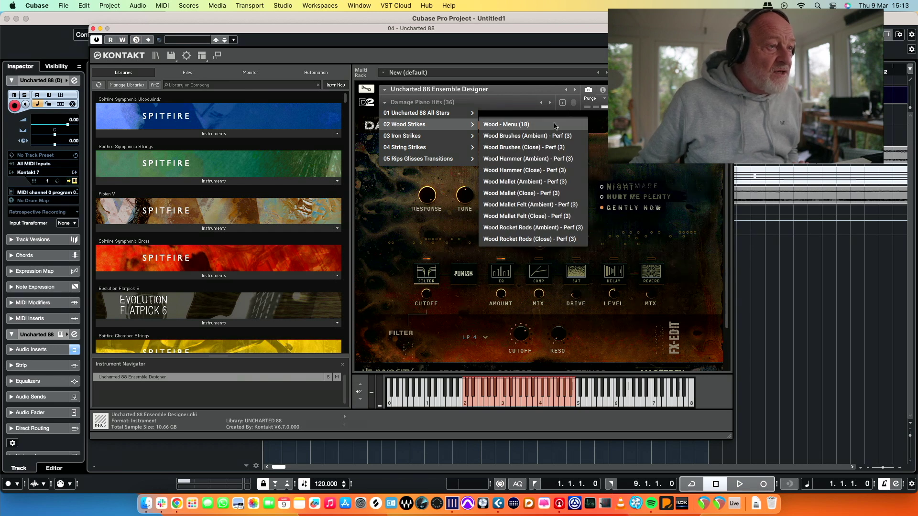
{"action": "mouse_move", "coordinate": [418, 137]}
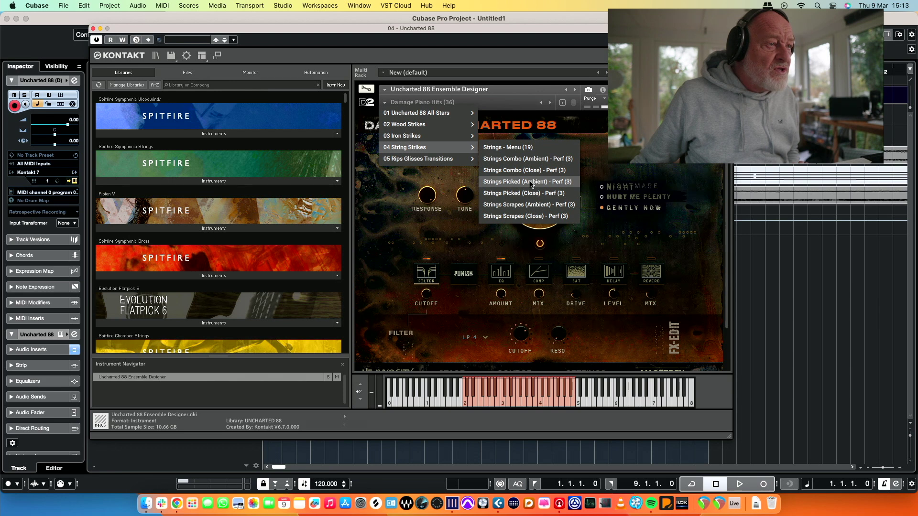
{"action": "left_click", "coordinate": [531, 206]}
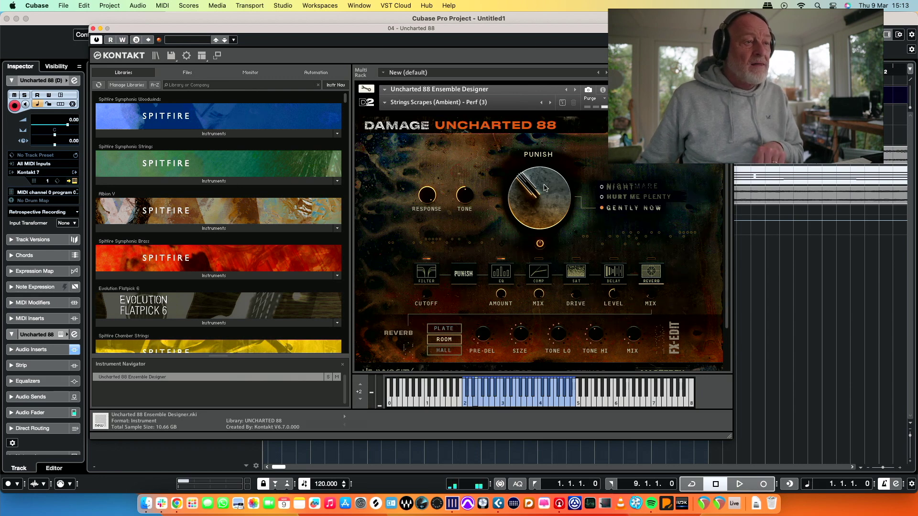
- Enable the Delay effect in the string scrapes instrument's MasterFX and close its window
{"action": "left_click", "coordinate": [613, 272]}
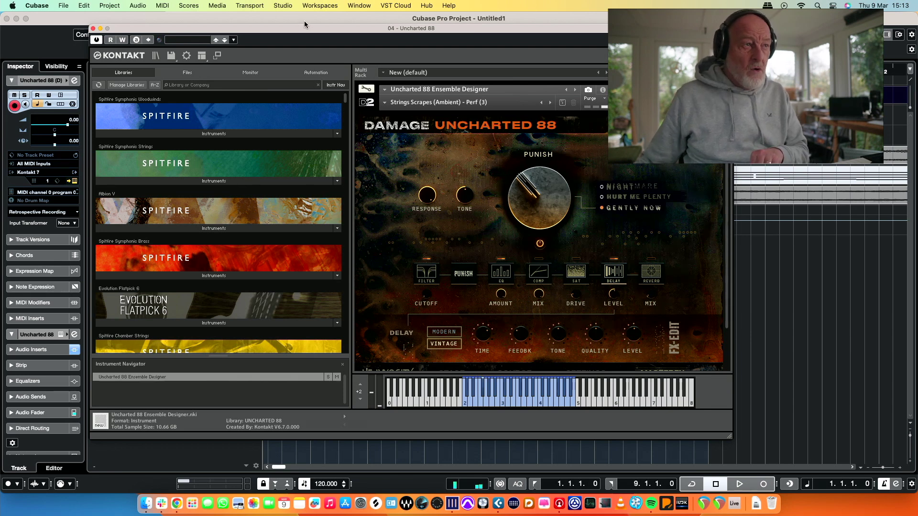
{"action": "left_click_drag", "start_coordinate": [250, 29], "coordinate": [251, 28]}
{"action": "key", "text": "super+w"}
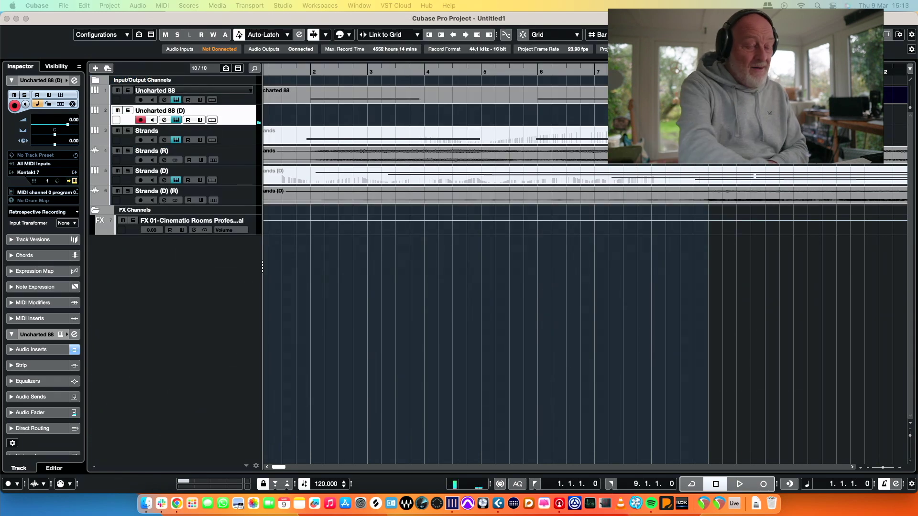
- Perform string scrapes over playback from bar 1 and keep the performance as an Uncharted 88 (D) part starting at bar 8
{"action": "key", "text": "space"}
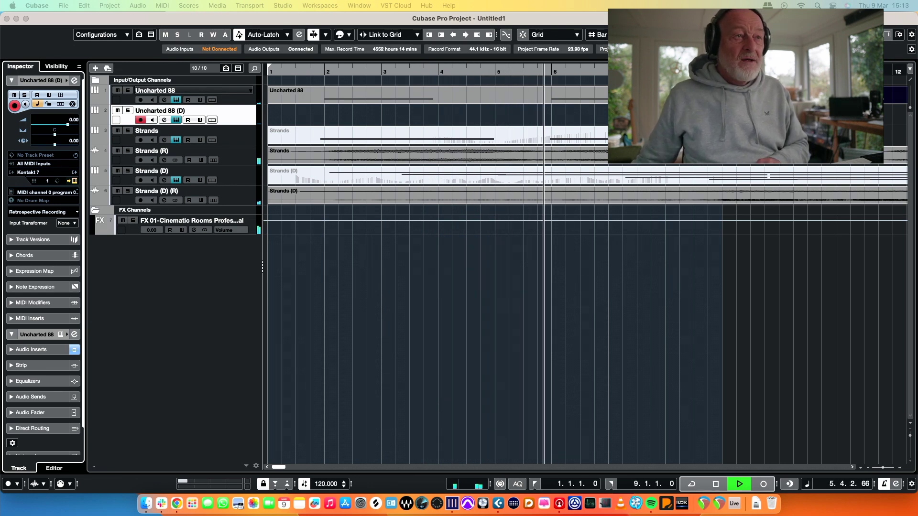
{"action": "key", "text": "super+Tab"}
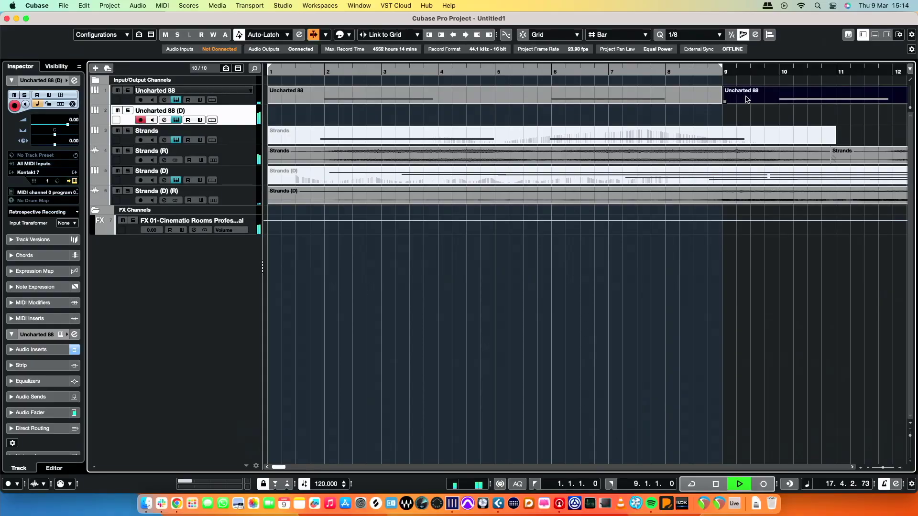
{"action": "key", "text": "space"}
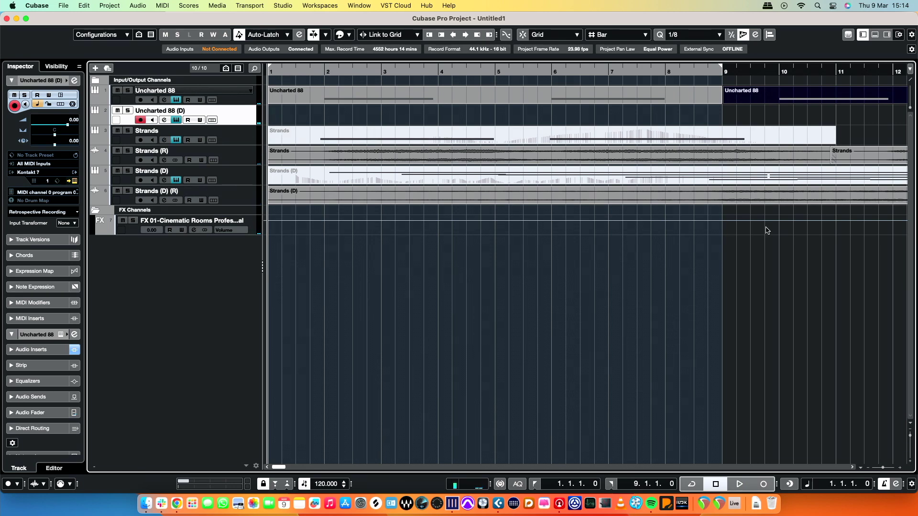
{"action": "scroll", "coordinate": [766, 231], "scroll_direction": "right", "scroll_amount": 5}
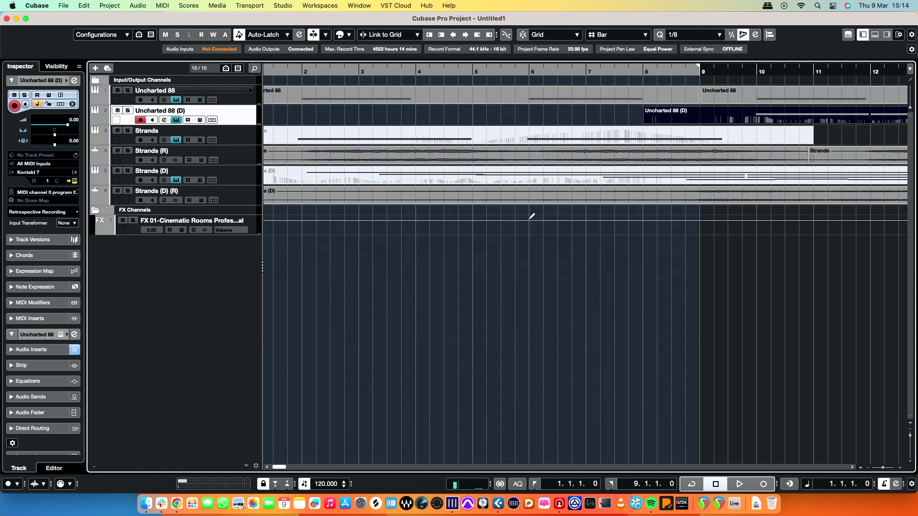
- Duplicate the Uncharted 88 (D) track without its part and load Iron Mallet Felt (Ambient) - Perf (3) from 03 Iron Strikes on the duplicate
{"action": "scroll", "coordinate": [560, 216], "scroll_direction": "right", "scroll_amount": 6}
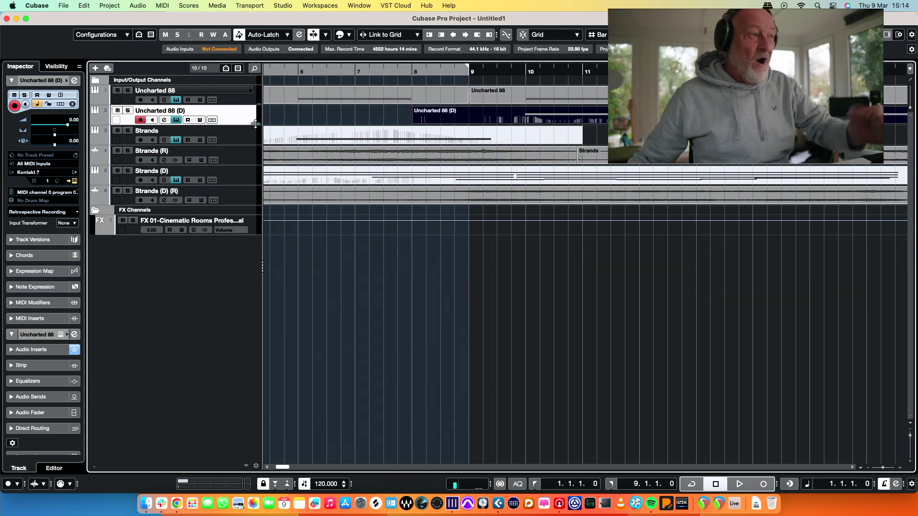
{"action": "left_click_drag", "start_coordinate": [255, 124], "coordinate": [256, 145]}
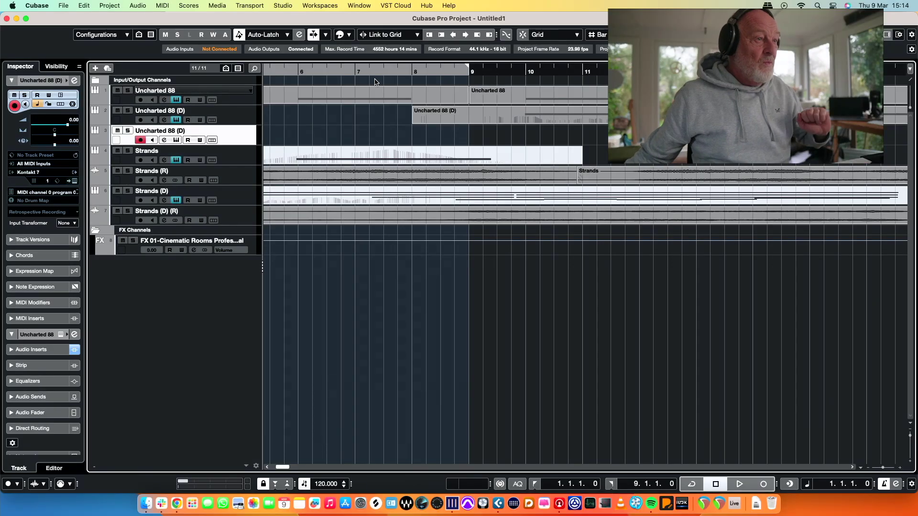
{"action": "left_click", "coordinate": [74, 181]}
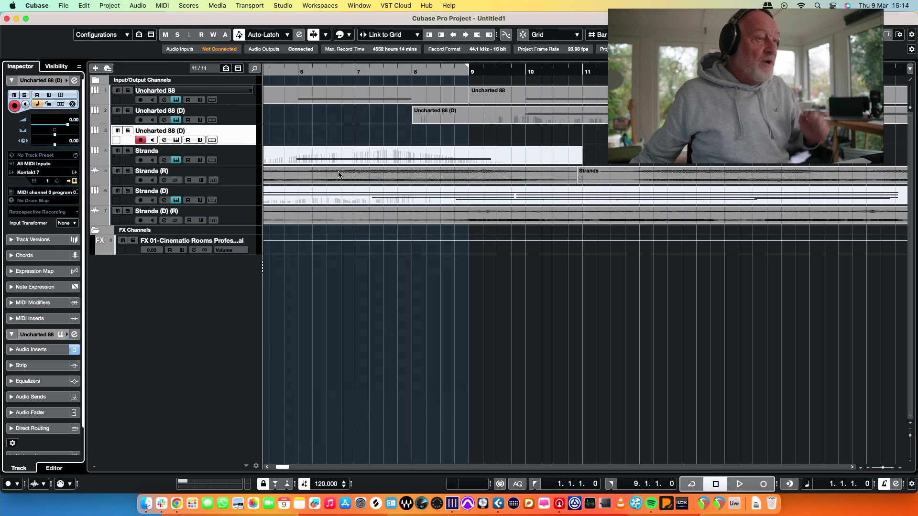
{"action": "left_click", "coordinate": [383, 102]}
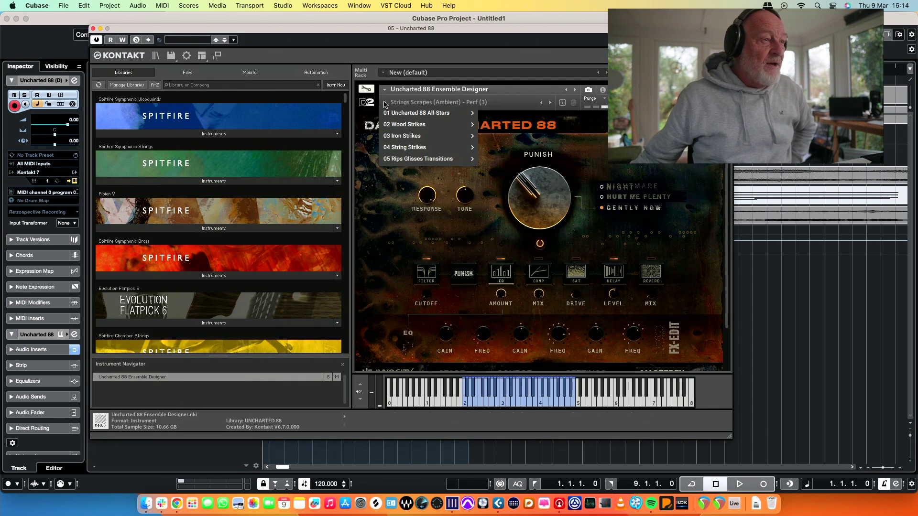
{"action": "mouse_move", "coordinate": [395, 137]}
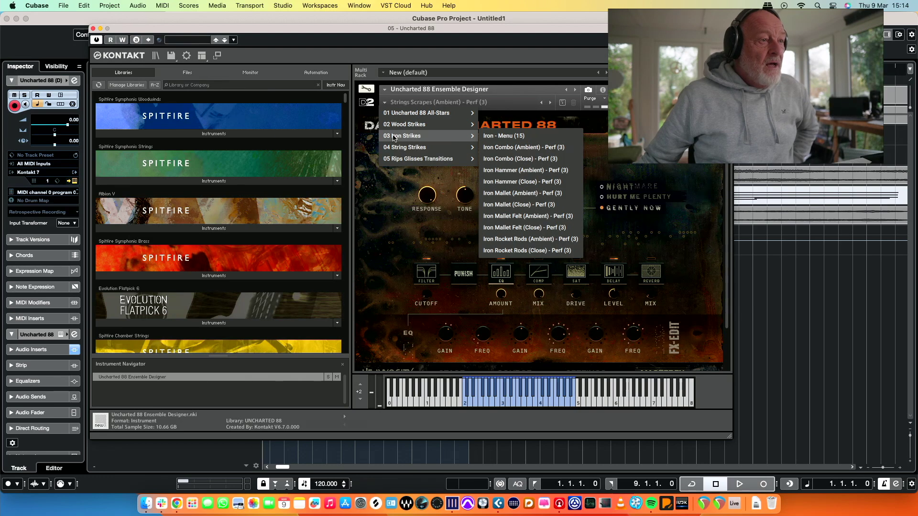
{"action": "left_click", "coordinate": [529, 216]}
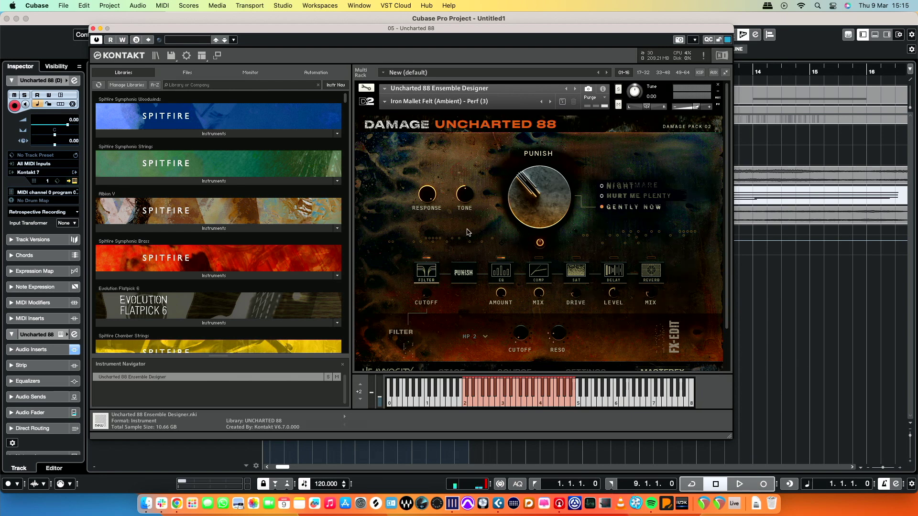
{"action": "left_click_drag", "start_coordinate": [377, 29], "coordinate": [917, 29]}
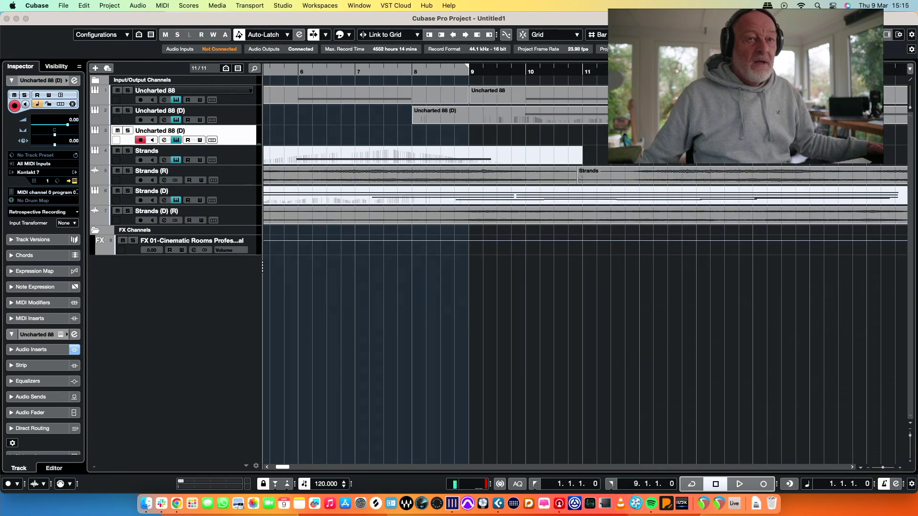
- Record an iron mallet performance from bar 1 to past bar 13 on the new Uncharted 88 (D) track
{"action": "left_click", "coordinate": [490, 336]}
{"action": "key", "text": "g"}
{"action": "key", "text": "g"}
{"action": "key", "text": "g"}
{"action": "key", "text": "g"}
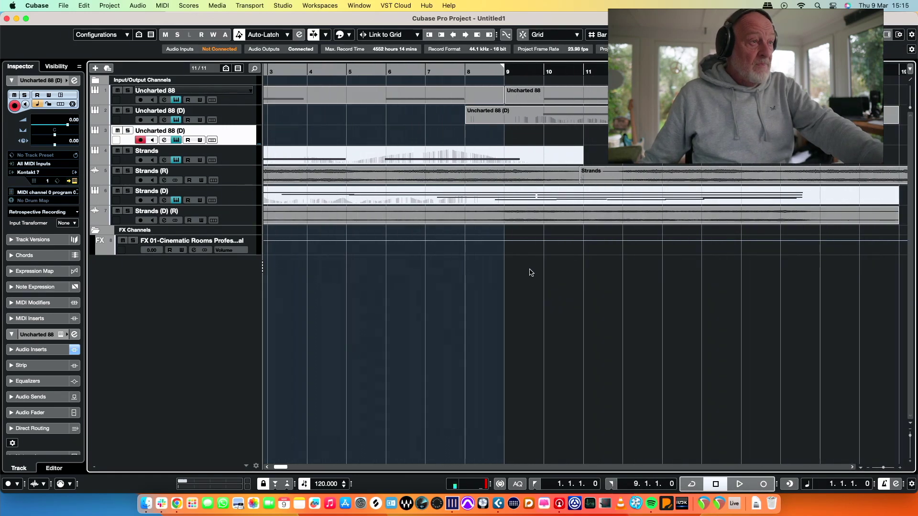
{"action": "key", "text": "KP_Multiply"}
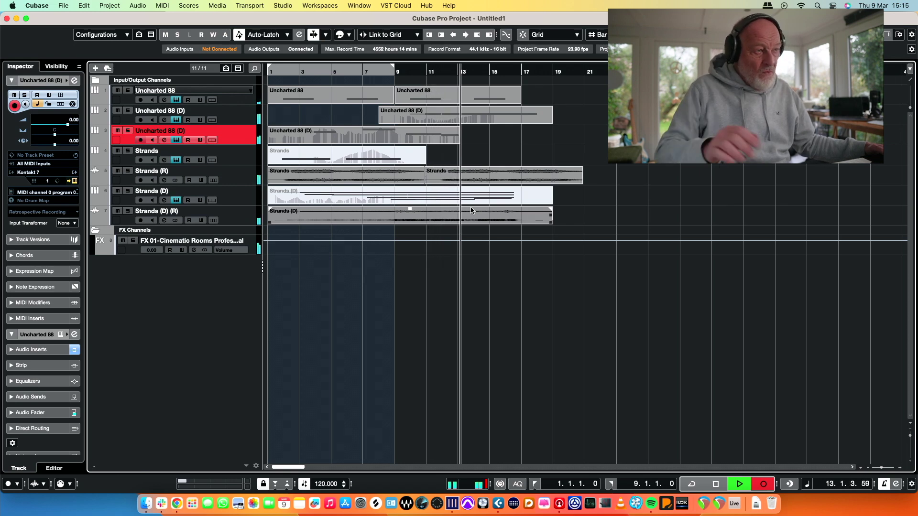
{"action": "key", "text": "space"}
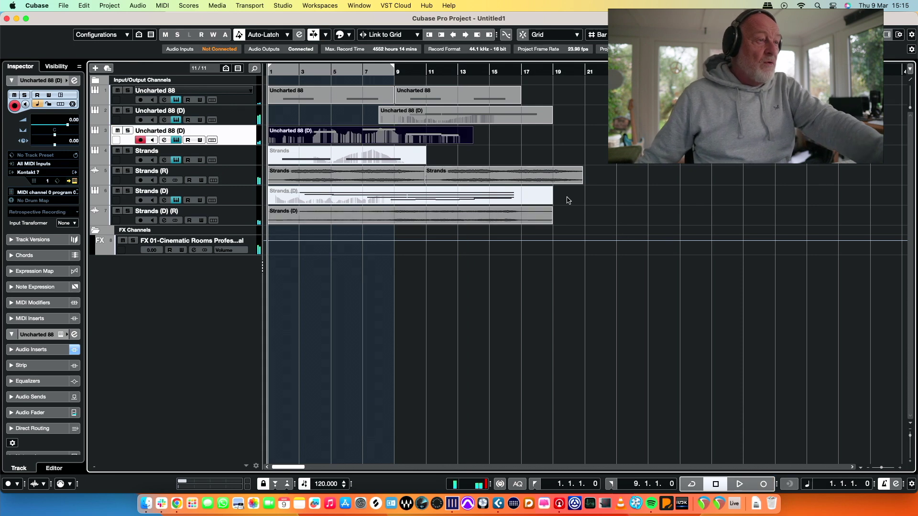
- Trim the iron mallet part to end near bar 9 and record a second performance from bar 9 to about bar 19
{"action": "left_click_drag", "start_coordinate": [471, 143], "coordinate": [403, 143]}
{"action": "left_click", "coordinate": [398, 69]}
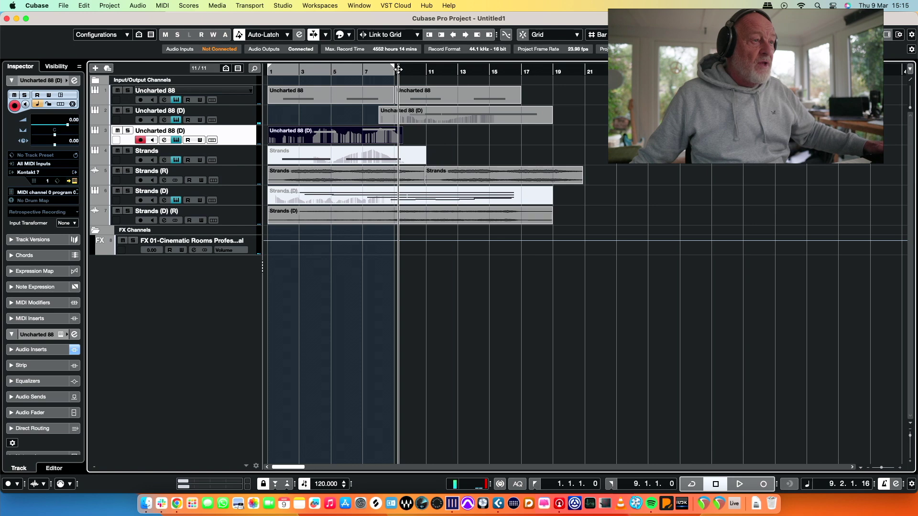
{"action": "key", "text": "KP_Multiply"}
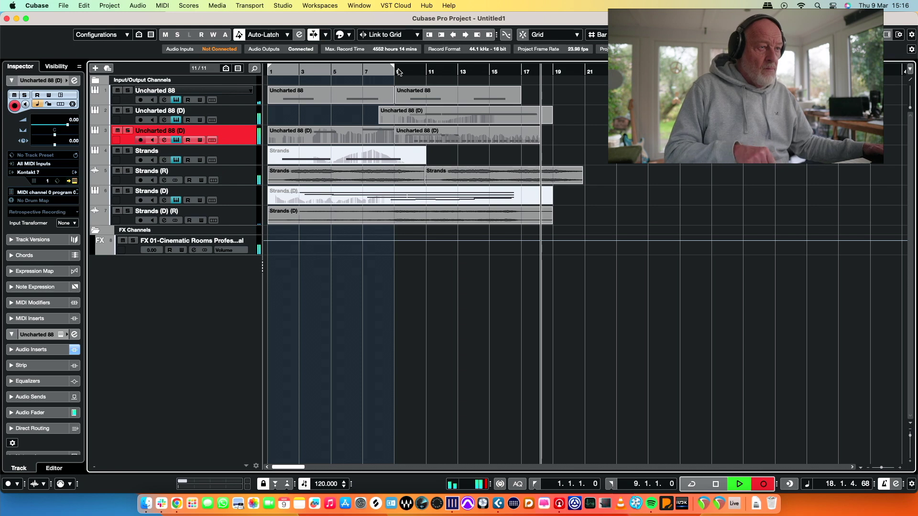
{"action": "key", "text": "space"}
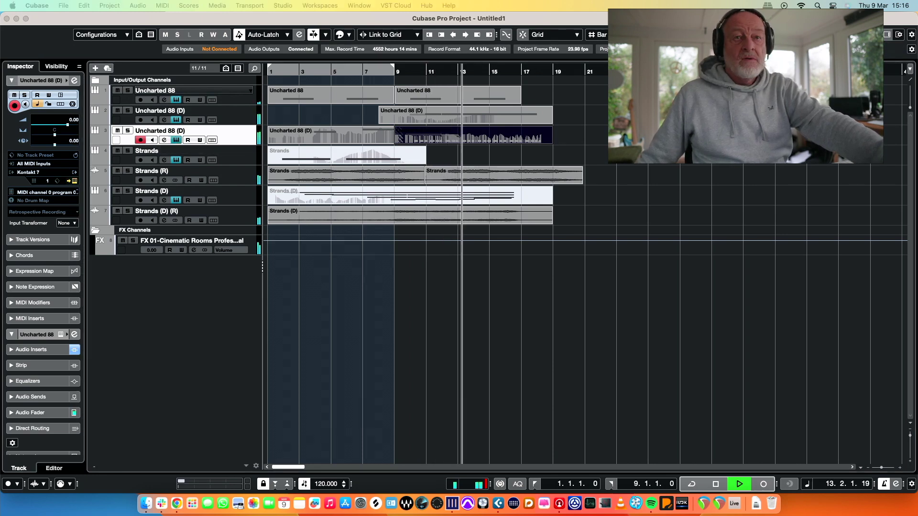
- Adjust the Delay feedback in the iron mallet instrument's MasterFX during playback from bar 9 and close its window
{"action": "left_click_drag", "start_coordinate": [0, 40], "coordinate": [215, 25]}
{"action": "key", "text": "space"}
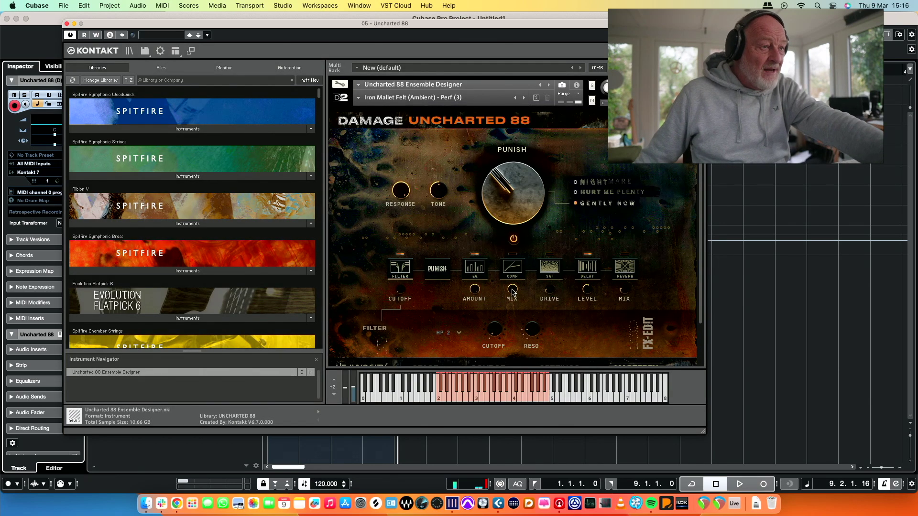
{"action": "key", "text": "space"}
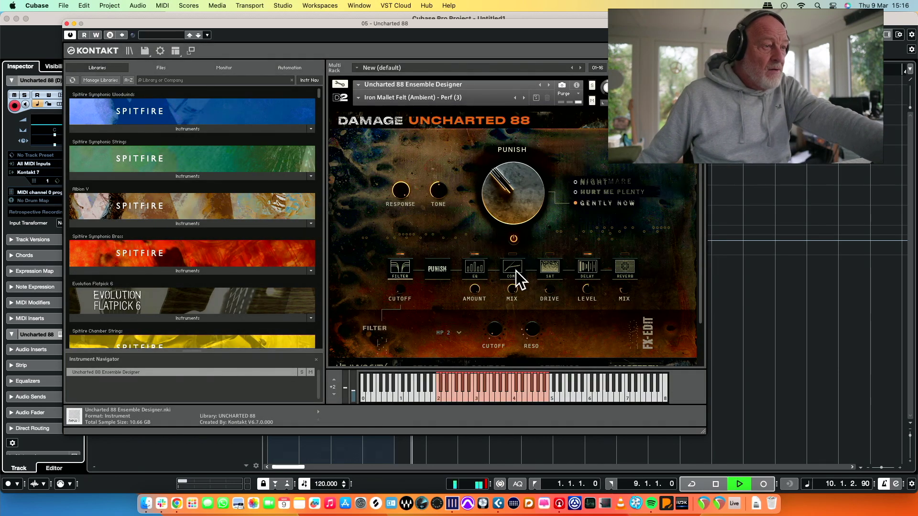
{"action": "left_click", "coordinate": [585, 268]}
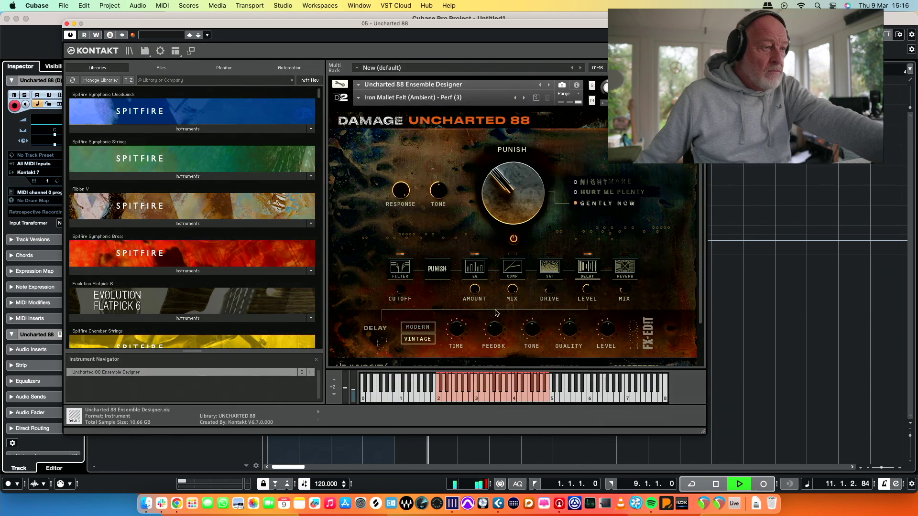
{"action": "left_click_drag", "start_coordinate": [494, 329], "coordinate": [497, 295]}
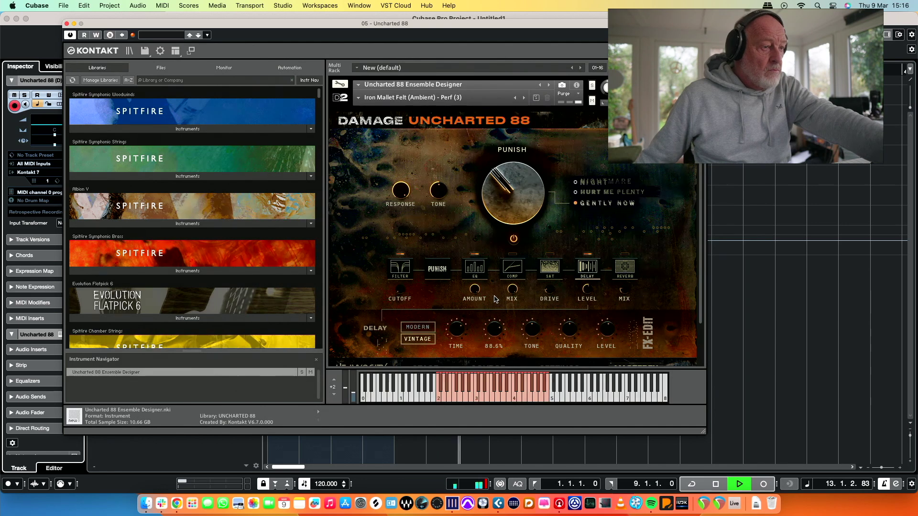
{"action": "mouse_move", "coordinate": [599, 326]}
{"action": "left_click_drag", "start_coordinate": [493, 330], "coordinate": [492, 337]}
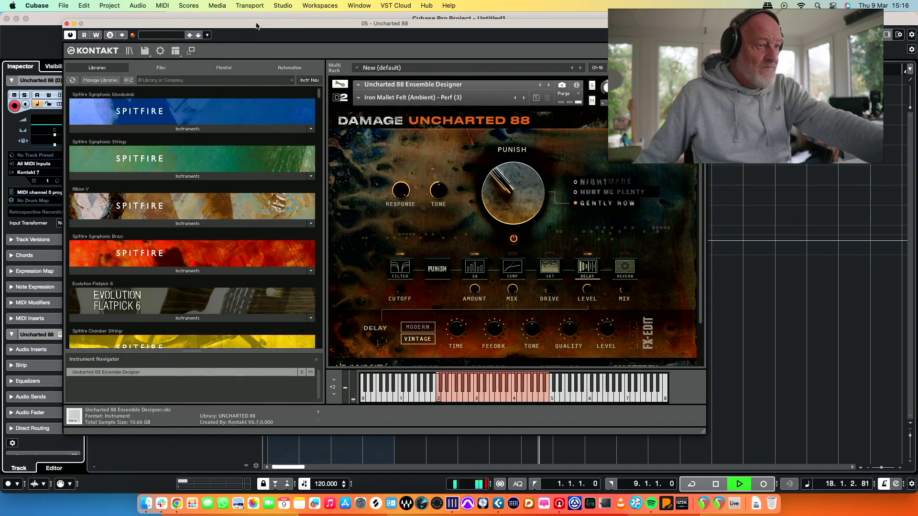
{"action": "key", "text": "super+w"}
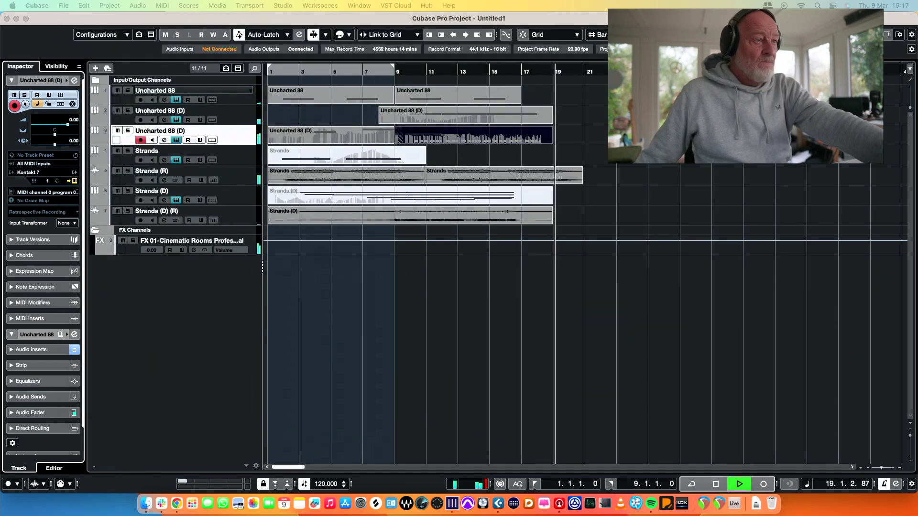
- Reopen the iron mallet instrument, solo its Uncharted 88 (D) track and play it from near the end of bar 1
{"action": "left_click", "coordinate": [72, 104]}
{"action": "key", "text": "space"}
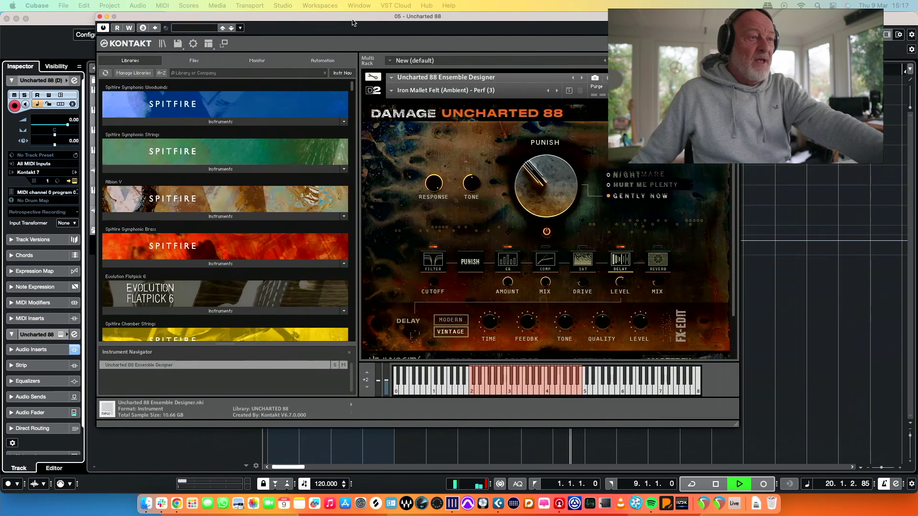
{"action": "left_click", "coordinate": [116, 293]}
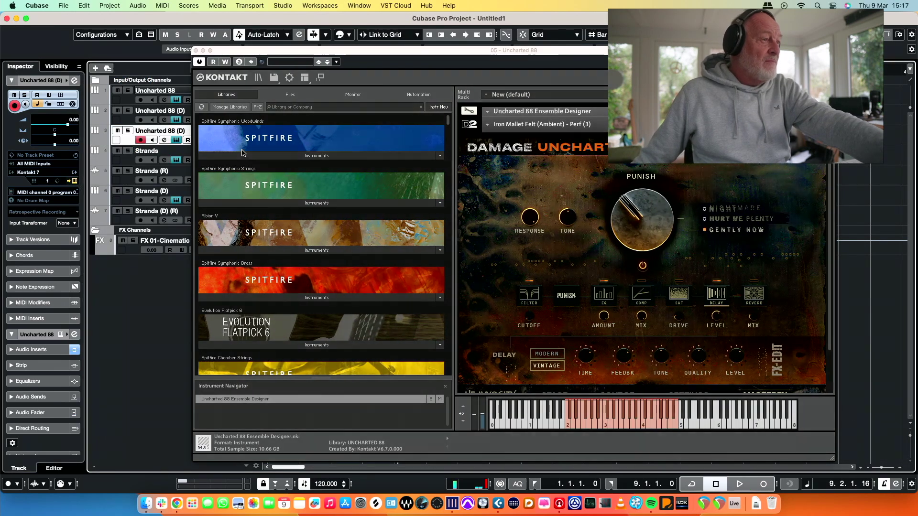
{"action": "left_click_drag", "start_coordinate": [271, 62], "coordinate": [580, 55]}
{"action": "left_click", "coordinate": [239, 137]}
{"action": "key", "text": "s"}
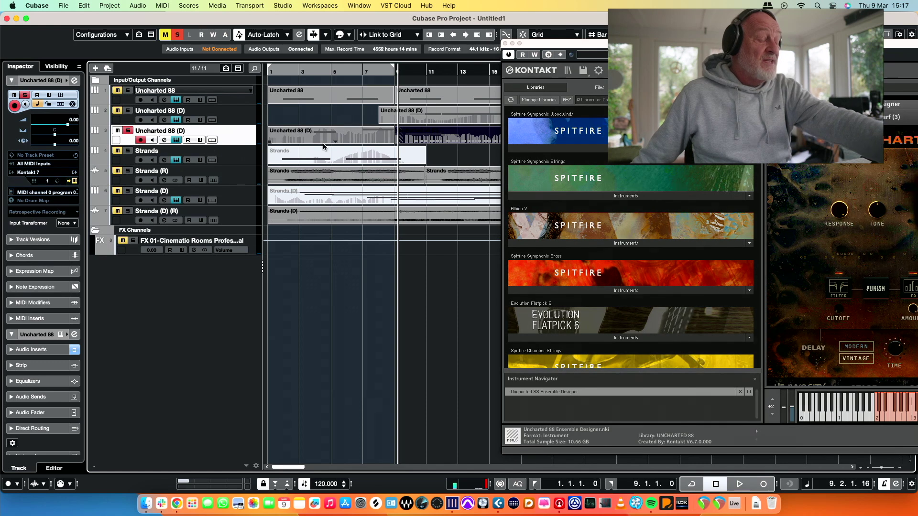
{"action": "left_click", "coordinate": [283, 70]}
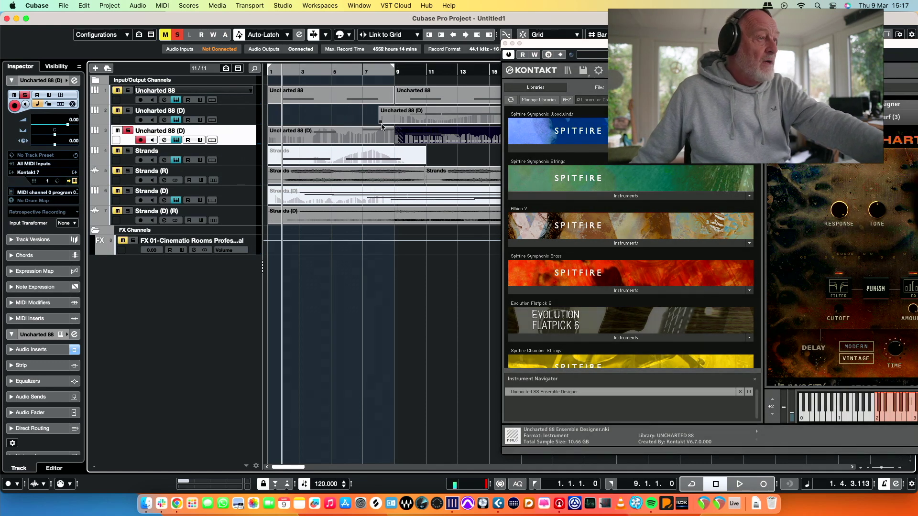
{"action": "key", "text": "space"}
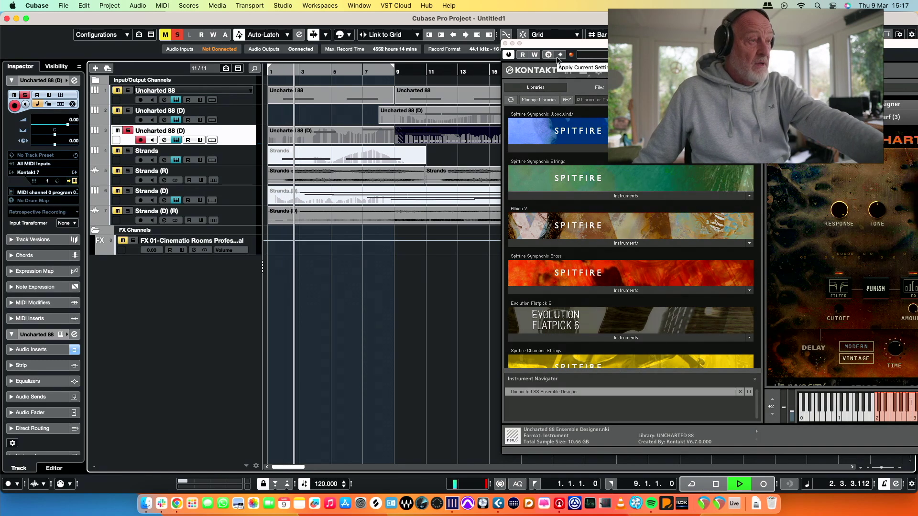
- Enable the iron mallet instrument's Reverb, set Tone Hi to 25% and Mix to about 31%, adjust its Size, and close the window
{"action": "left_click", "coordinate": [564, 45]}
{"action": "left_click_drag", "start_coordinate": [565, 45], "coordinate": [170, 18]}
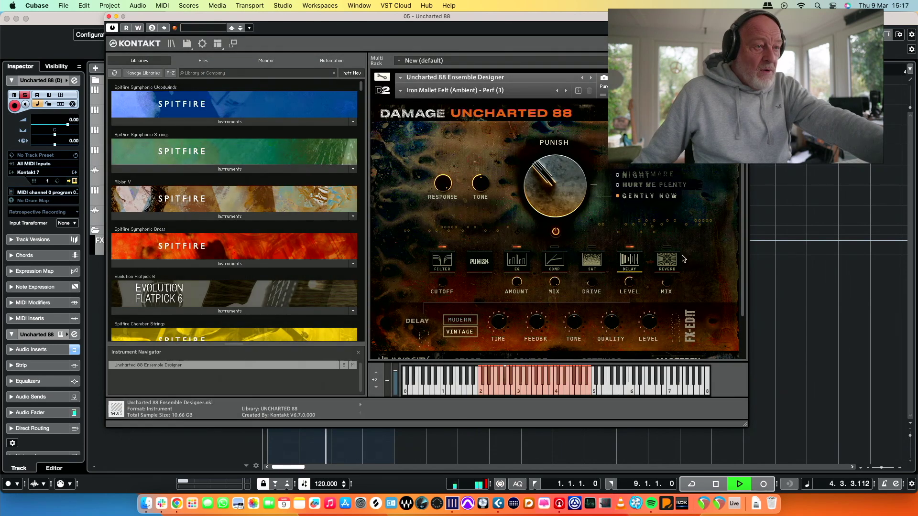
{"action": "left_click", "coordinate": [668, 261]}
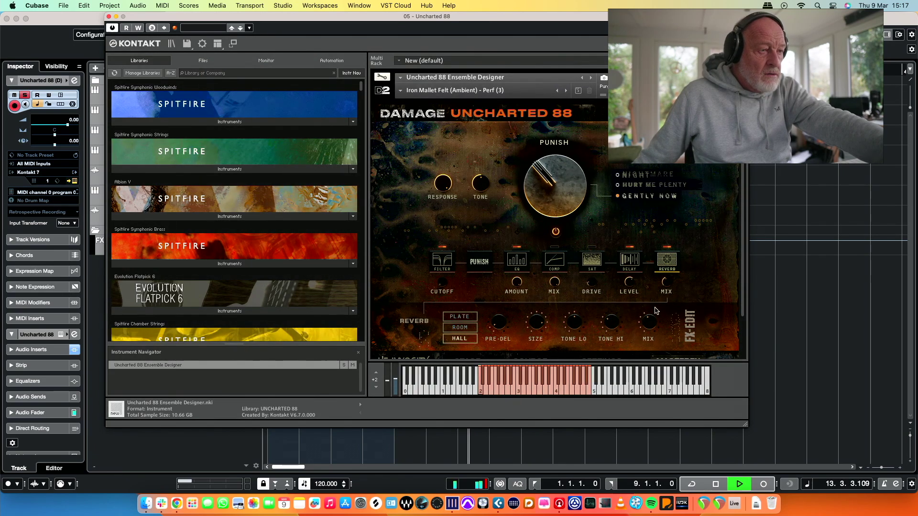
{"action": "left_click_drag", "start_coordinate": [610, 326], "coordinate": [602, 329]}
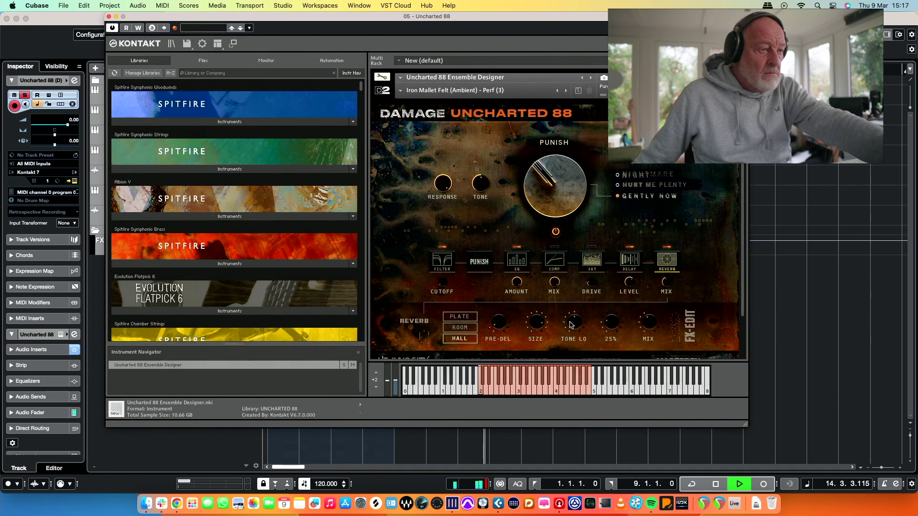
{"action": "left_click_drag", "start_coordinate": [535, 325], "coordinate": [533, 336]}
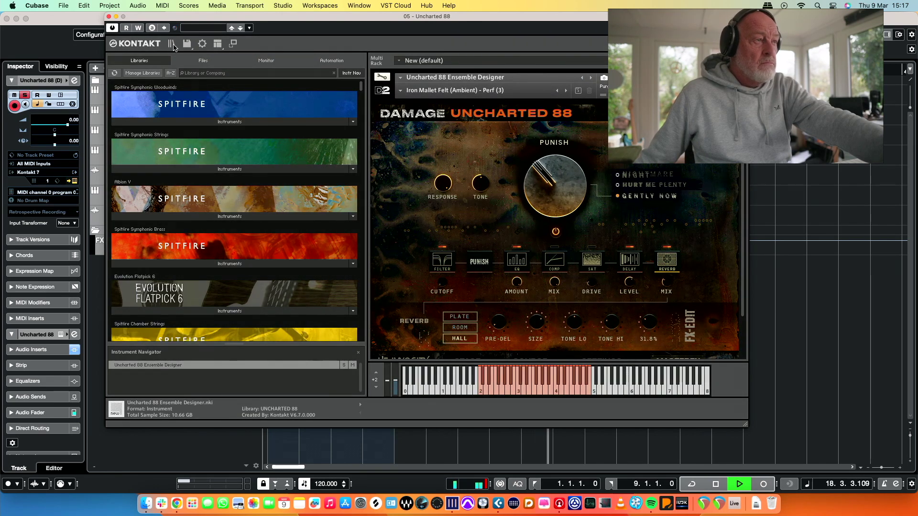
{"action": "left_click", "coordinate": [109, 16]}
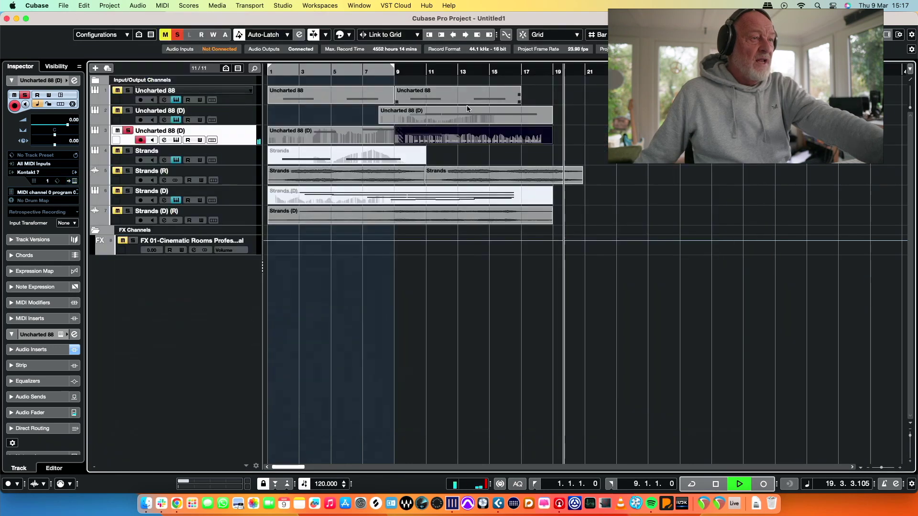
- Unsolo the iron mallet track, play the full arrangement from bar 1 and raise the track's volume to 1.53
{"action": "key", "text": "space"}
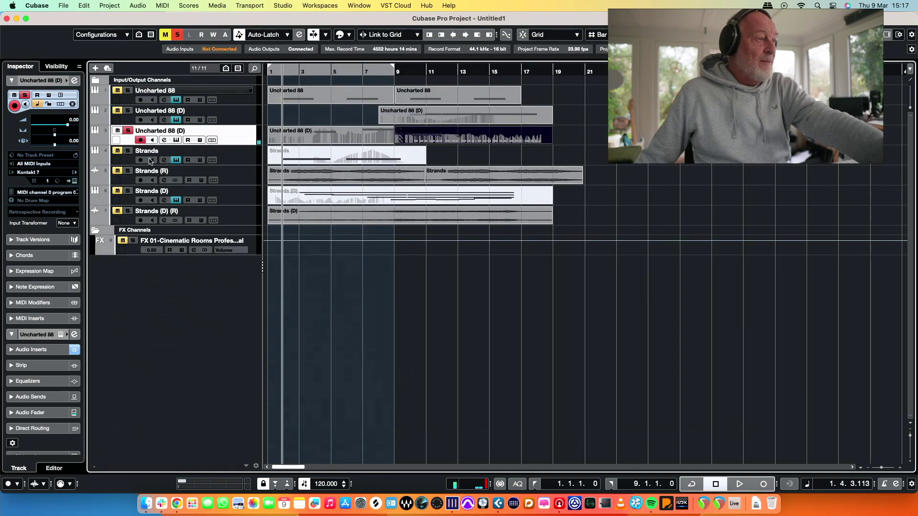
{"action": "left_click", "coordinate": [280, 73]}
{"action": "key", "text": "space"}
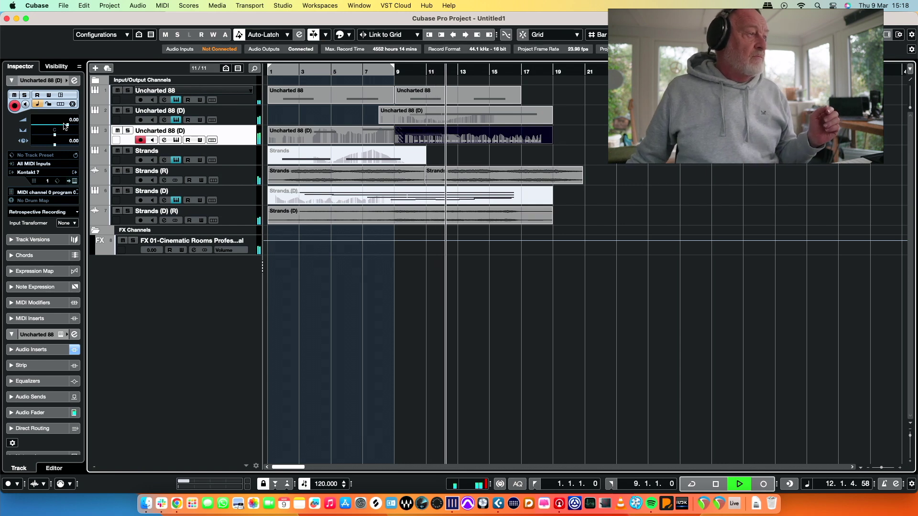
{"action": "left_click_drag", "start_coordinate": [67, 127], "coordinate": [71, 126]}
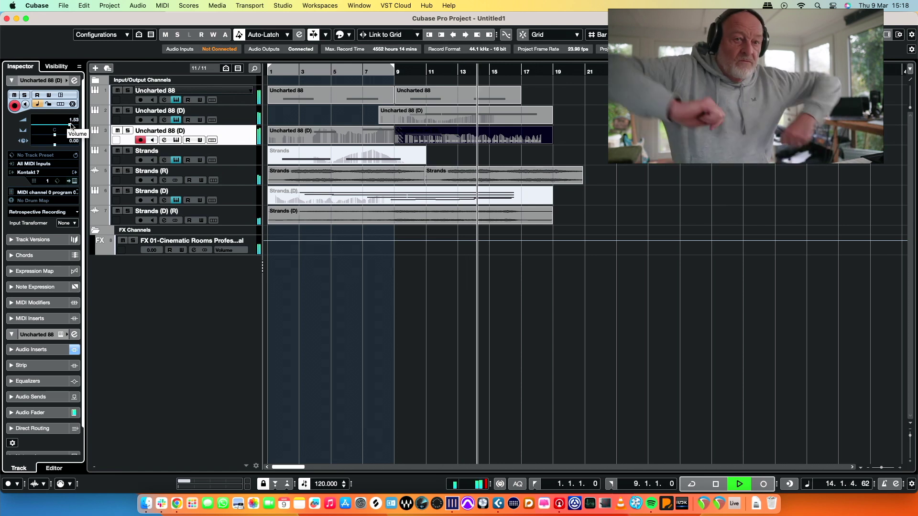